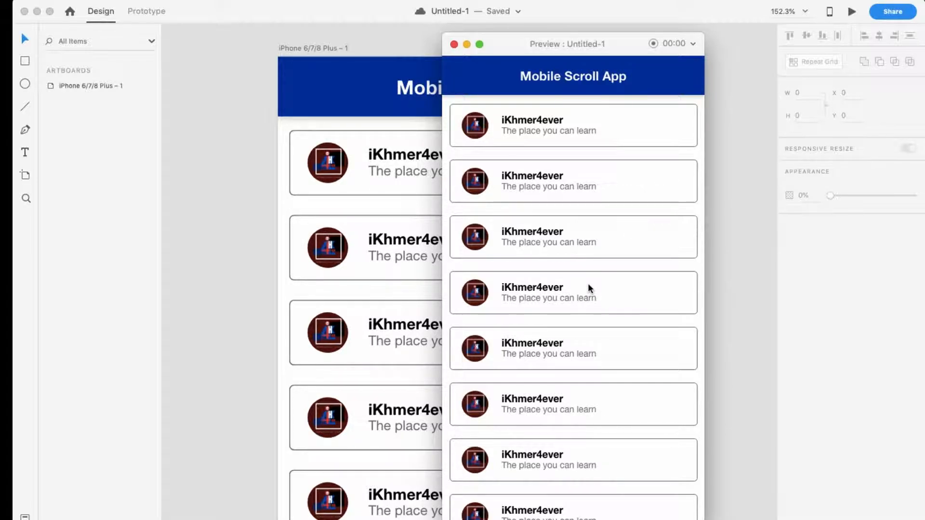
Examine how the card list scrolls beneath the header in the Mobile Scroll App preview
{"action": "scroll", "coordinate": [589, 288], "scroll_direction": "down", "scroll_amount": 2}
{"action": "scroll", "coordinate": [589, 287], "scroll_direction": "down", "scroll_amount": 1}
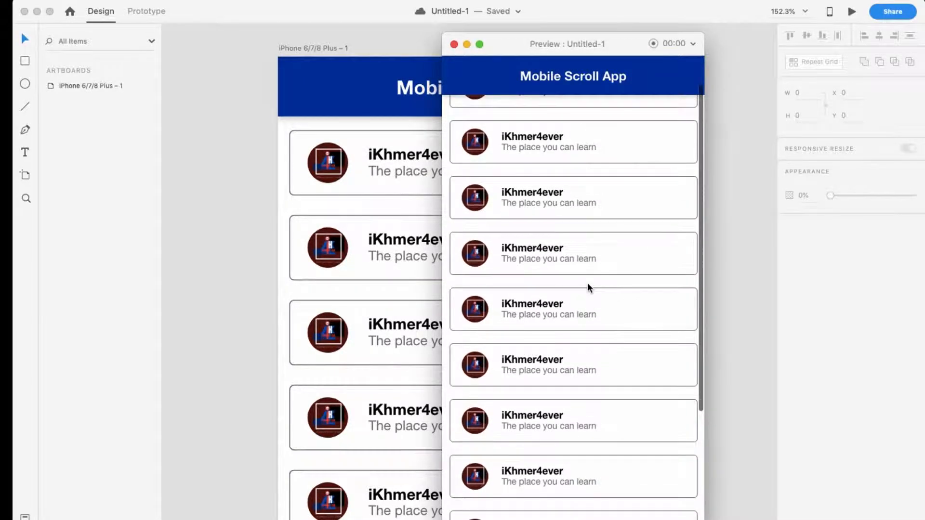
{"action": "scroll", "coordinate": [589, 288], "scroll_direction": "down", "scroll_amount": 1}
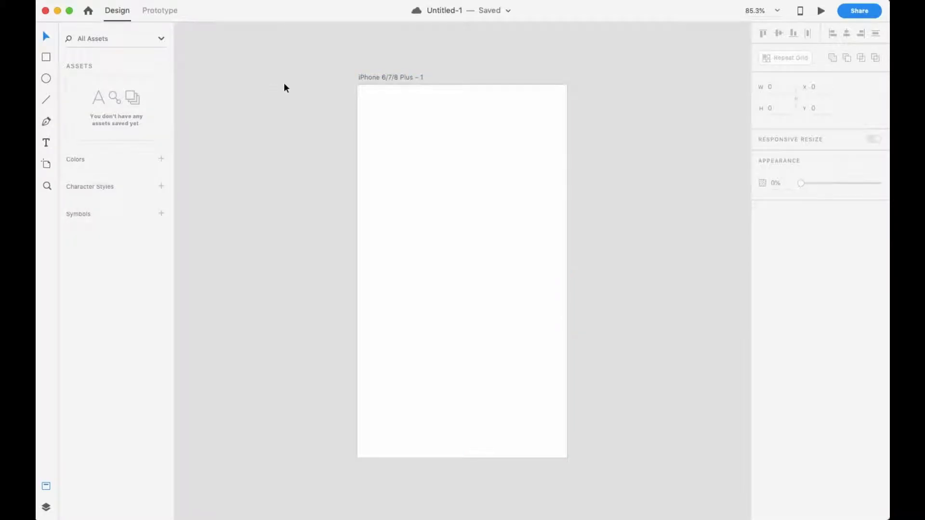
Draw a header rectangle about 414 by 62 across the full width of the artboard's upper edge
{"action": "scroll", "coordinate": [459, 105], "scroll_direction": "up", "scroll_amount": 3}
{"action": "left_click", "coordinate": [471, 103]}
{"action": "scroll", "coordinate": [472, 105], "scroll_direction": "down", "scroll_amount": 5}
{"action": "scroll", "coordinate": [471, 103], "scroll_direction": "up", "scroll_amount": 3}
{"action": "left_click", "coordinate": [242, 137]}
{"action": "left_click", "coordinate": [45, 57]}
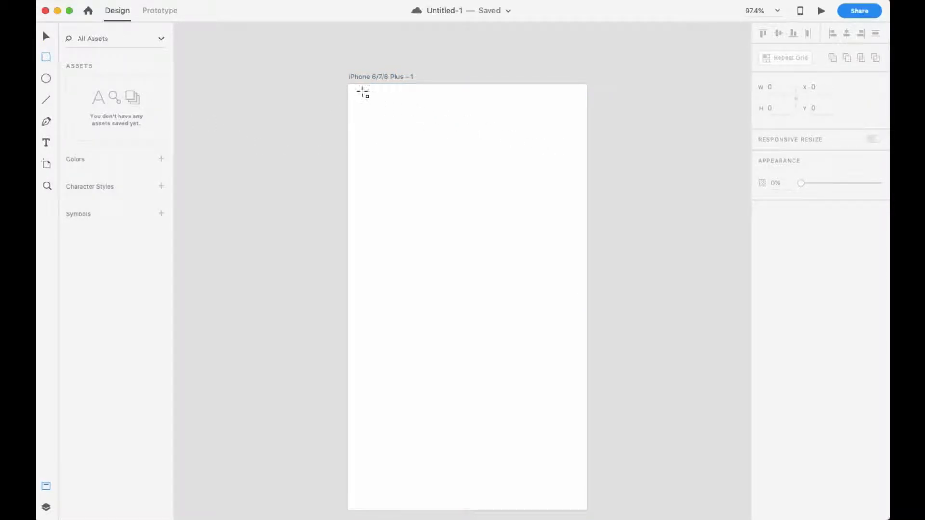
{"action": "left_click_drag", "start_coordinate": [348, 86], "coordinate": [589, 121]}
{"action": "scroll", "coordinate": [438, 113], "scroll_direction": "up", "scroll_amount": 3}
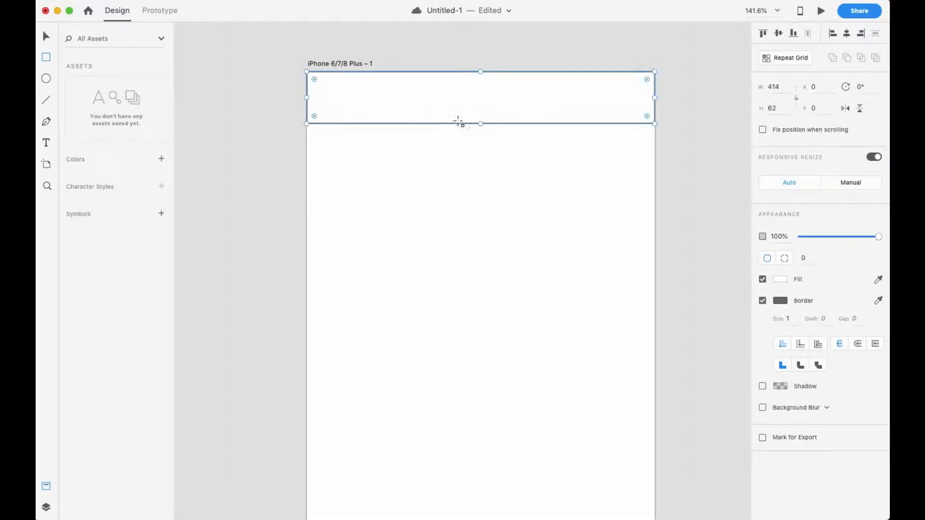
Remove the header rectangle's border and fill it with dark blue #0019A3
{"action": "left_click", "coordinate": [763, 301]}
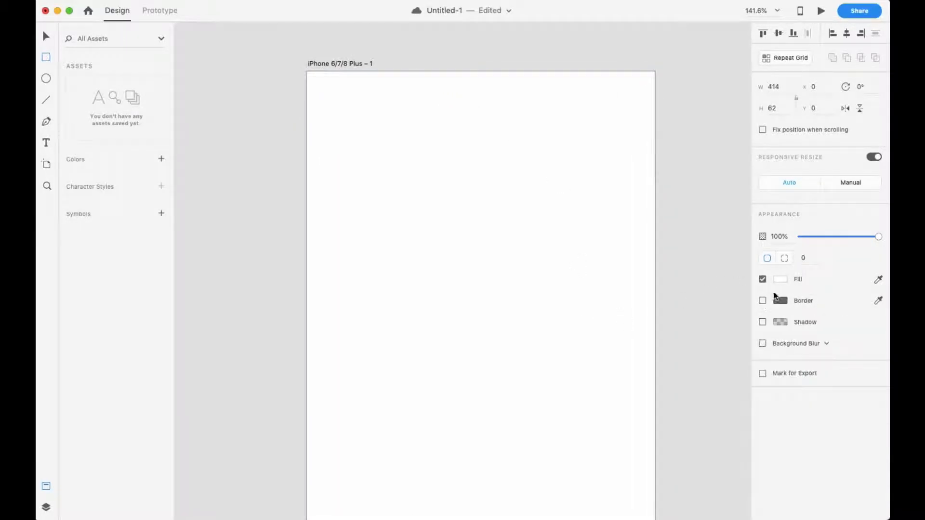
{"action": "left_click", "coordinate": [780, 280]}
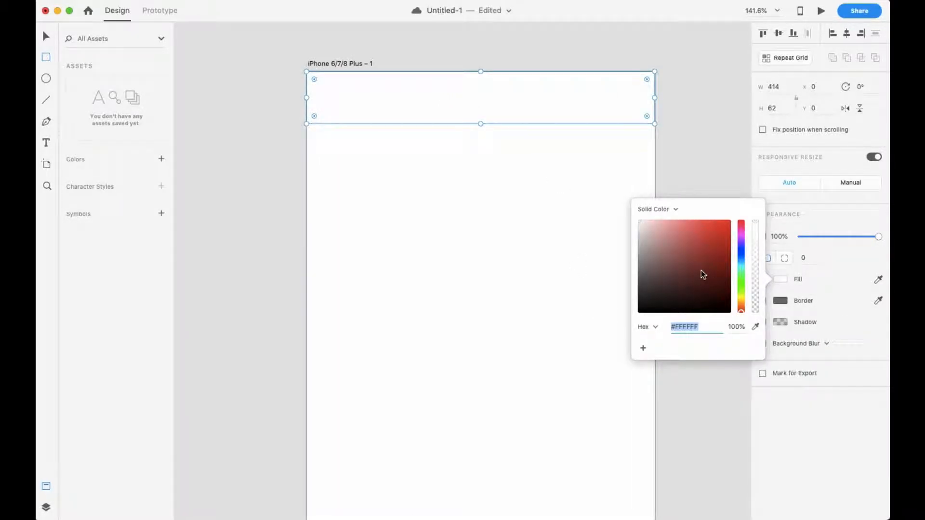
{"action": "left_click", "coordinate": [741, 253]}
{"action": "left_click", "coordinate": [730, 253]}
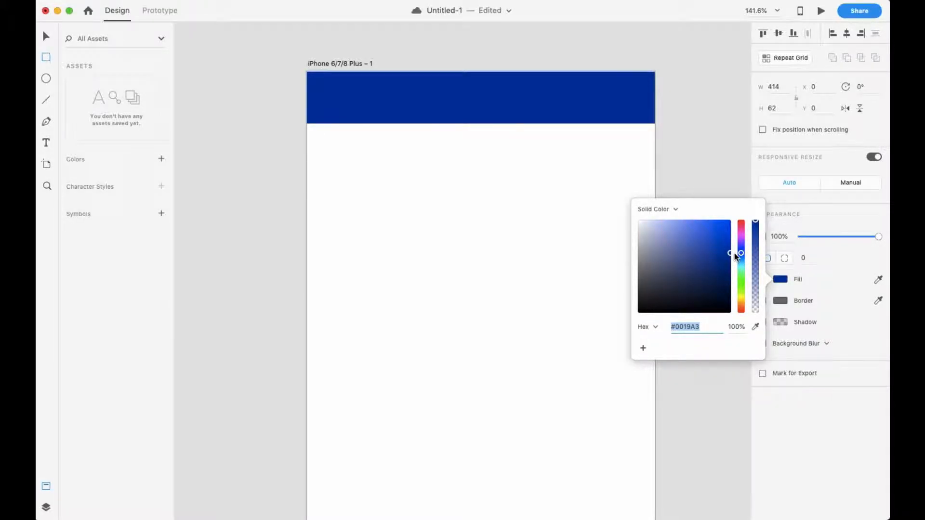
{"action": "left_click", "coordinate": [523, 200]}
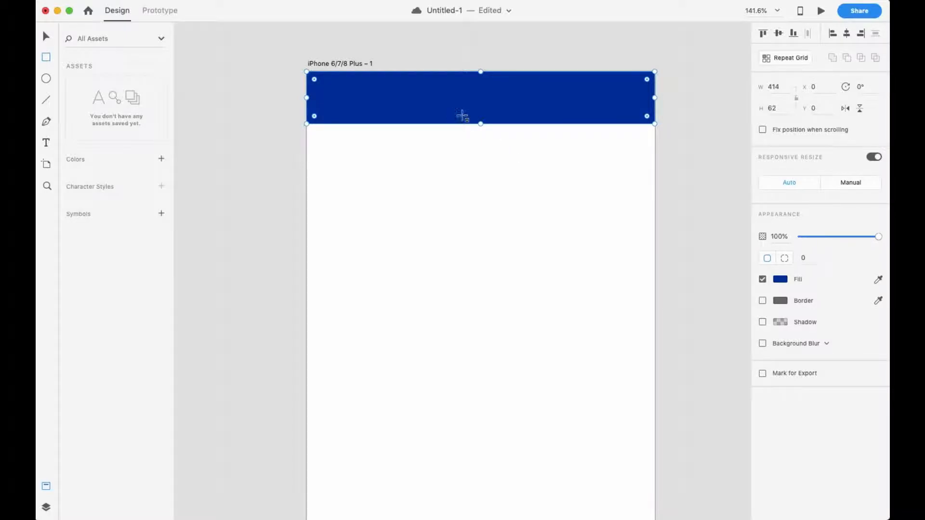
Add the title text "Mobile Scroll App" on the blue header rectangle
{"action": "left_click", "coordinate": [47, 36]}
{"action": "left_click", "coordinate": [501, 181]}
{"action": "left_click", "coordinate": [485, 107]}
{"action": "key", "text": "t"}
{"action": "left_click", "coordinate": [470, 97]}
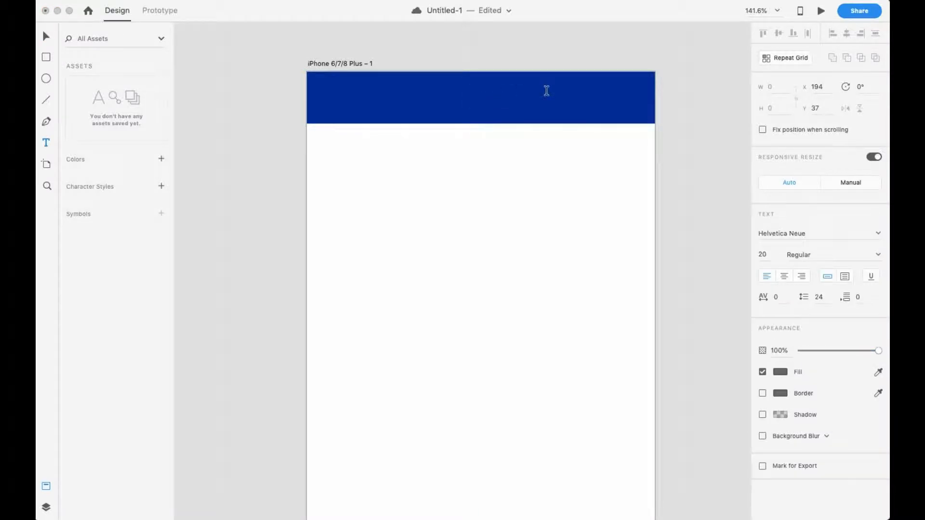
{"action": "type", "text": "Mobile Scroll App"}
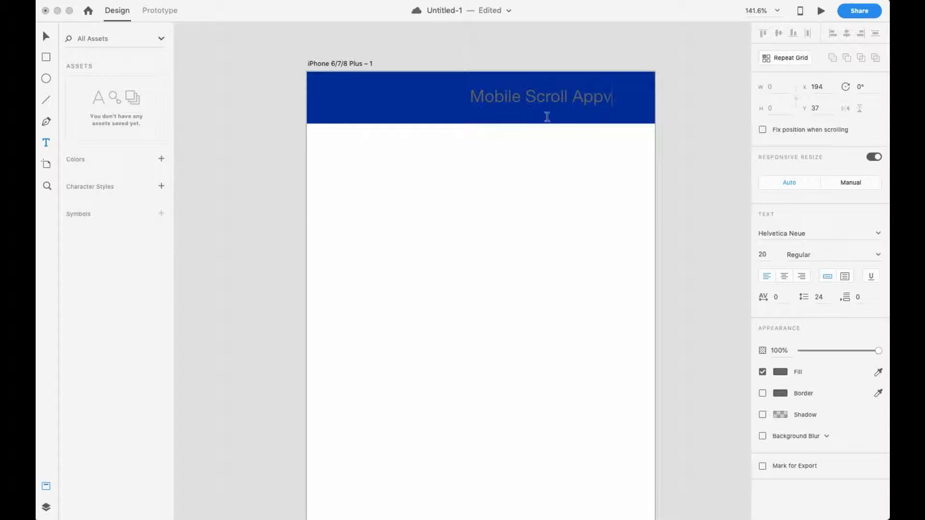
{"action": "key", "text": "Escape"}
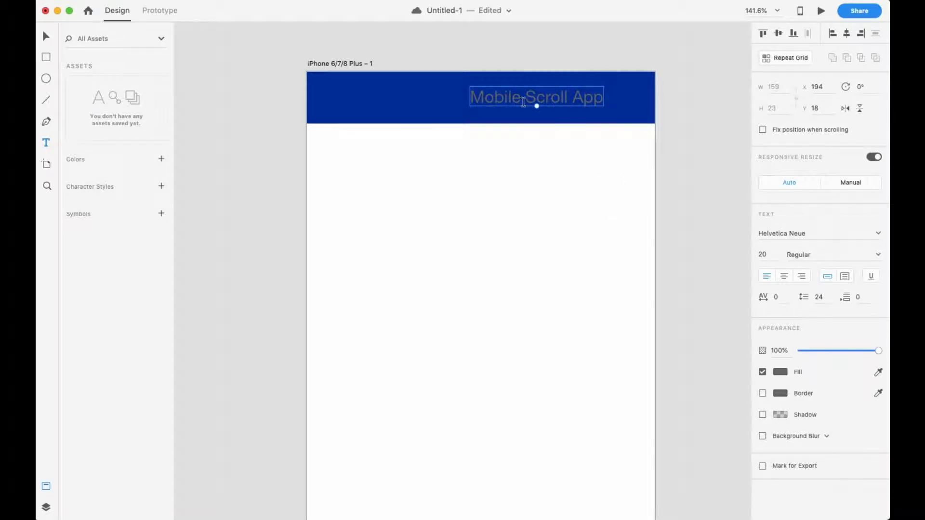
Center the title text horizontally on the header rectangle
{"action": "left_click", "coordinate": [46, 36]}
{"action": "left_click", "coordinate": [527, 118], "text": "shift"}
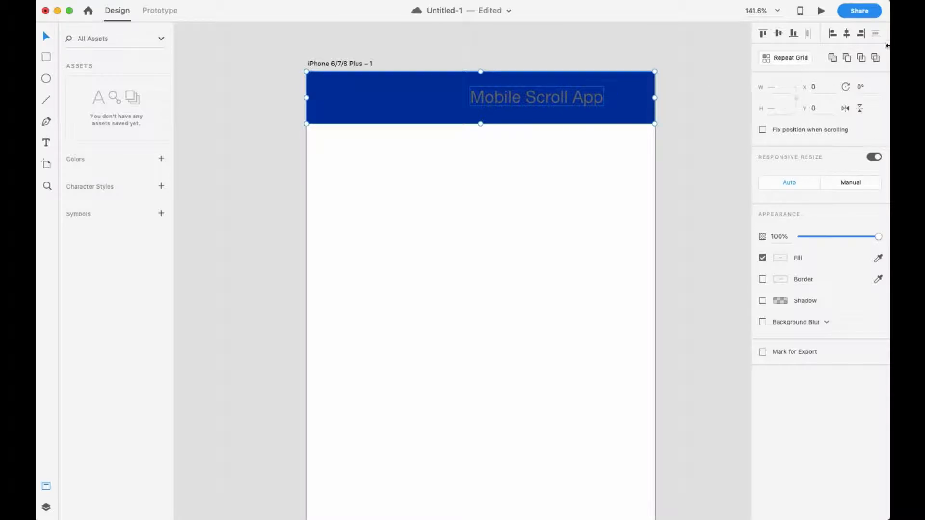
{"action": "left_click", "coordinate": [847, 35]}
{"action": "left_click", "coordinate": [602, 172]}
Change the header title's fill to white
{"action": "left_click", "coordinate": [509, 108]}
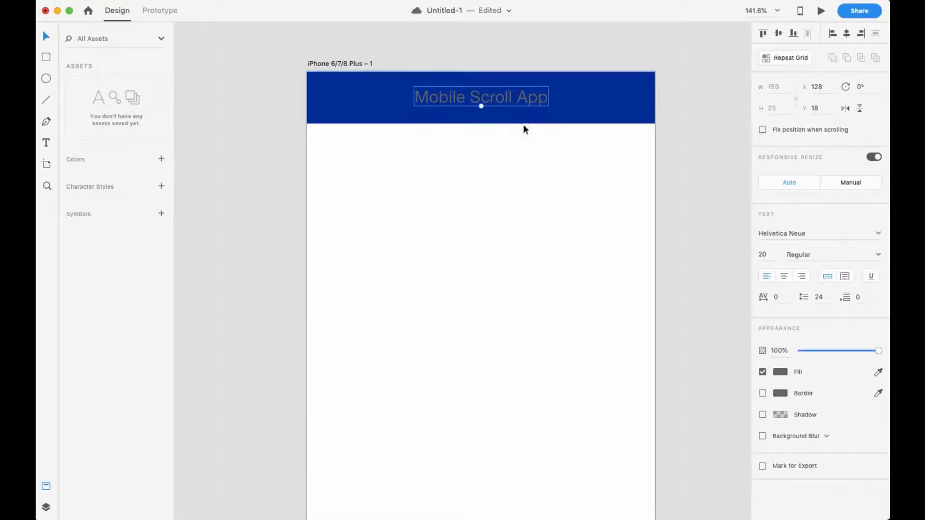
{"action": "left_click", "coordinate": [781, 371]}
{"action": "left_click", "coordinate": [644, 326]}
{"action": "left_click", "coordinate": [483, 147]}
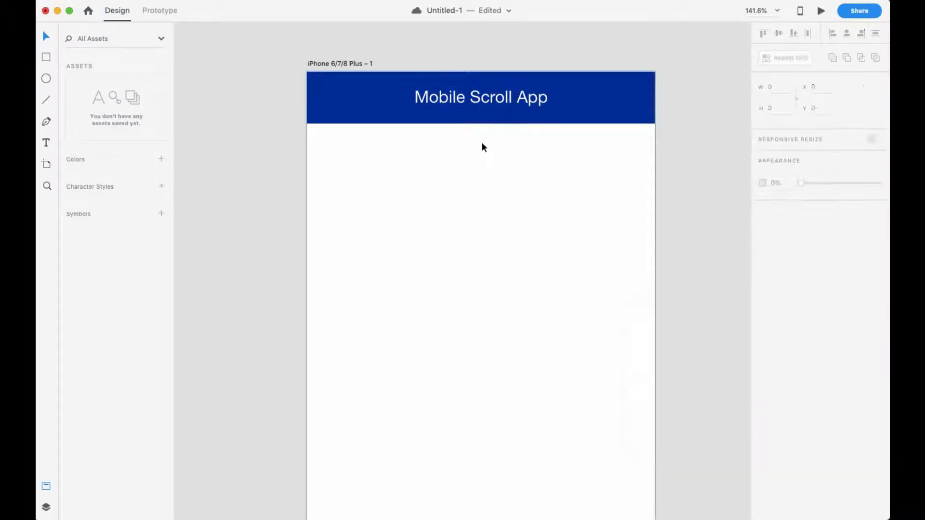
Make the header title bold and reposition it slightly so it sits centered in the header
{"action": "left_click", "coordinate": [481, 98]}
{"action": "key", "text": "super+b"}
{"action": "key", "text": "Escape"}
{"action": "left_click_drag", "start_coordinate": [497, 98], "coordinate": [493, 98]}
{"action": "left_click", "coordinate": [515, 176]}
Enable a drop shadow on the blue header rectangle with offset X 0, Y 3 and blur 6
{"action": "left_click", "coordinate": [376, 120]}
{"action": "left_click", "coordinate": [534, 176]}
{"action": "left_click", "coordinate": [582, 116]}
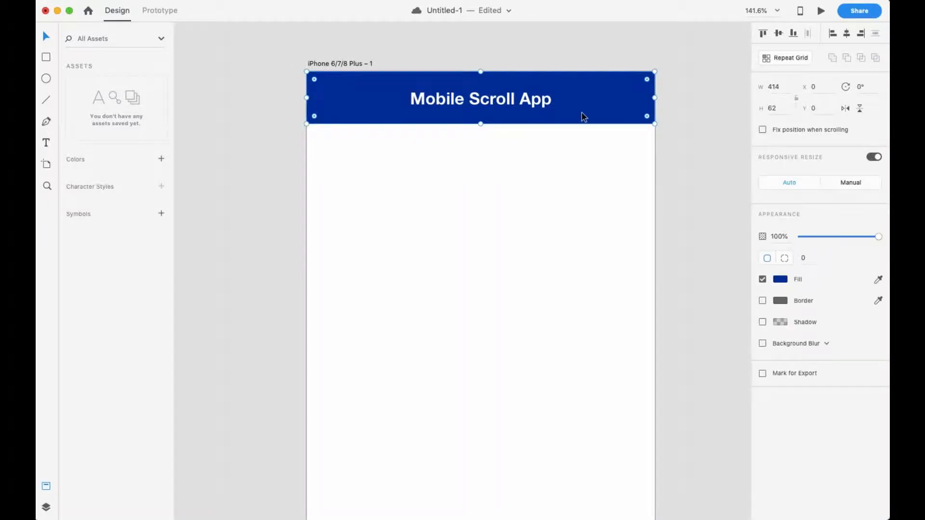
{"action": "left_click", "coordinate": [763, 322]}
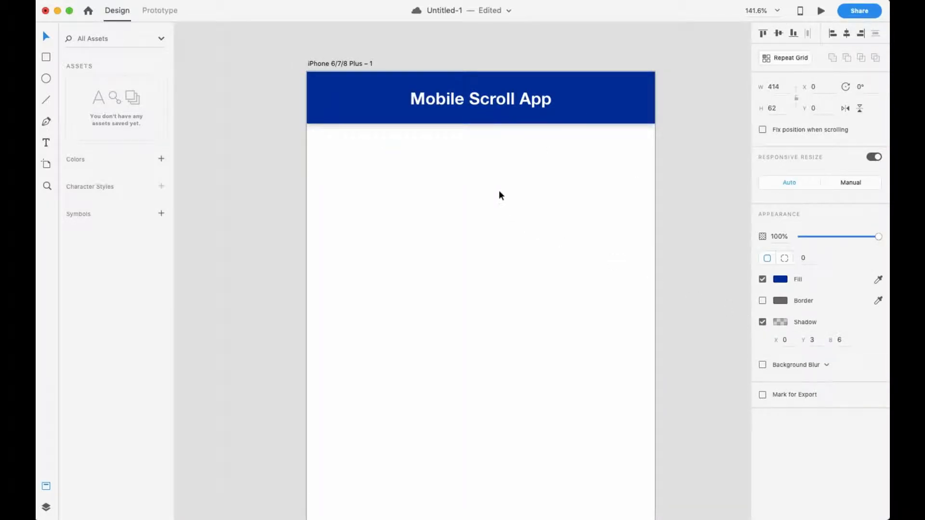
{"action": "left_click", "coordinate": [536, 188]}
{"action": "scroll", "coordinate": [507, 365], "scroll_direction": "down", "scroll_amount": 4}
{"action": "scroll", "coordinate": [507, 364], "scroll_direction": "down", "scroll_amount": 4}
{"action": "scroll", "coordinate": [475, 112], "scroll_direction": "up", "scroll_amount": 2}
{"action": "left_click", "coordinate": [874, 21]}
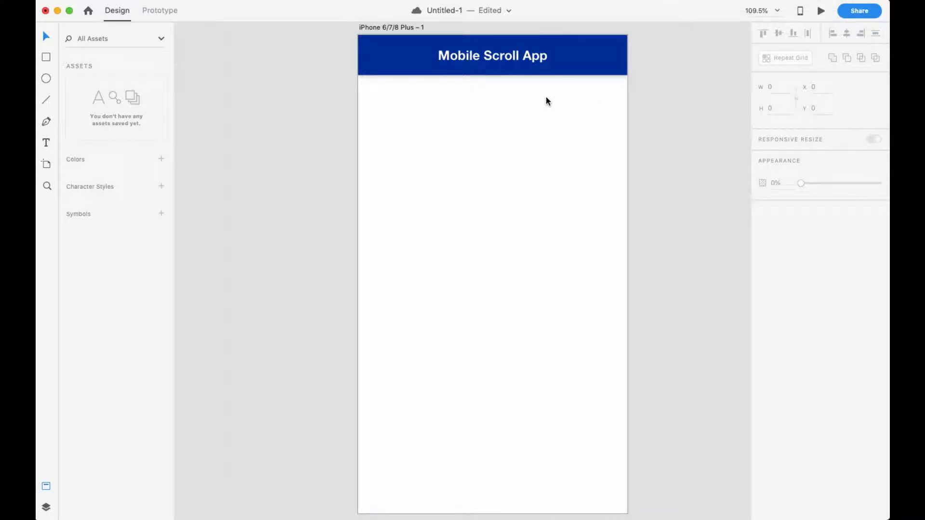
{"action": "scroll", "coordinate": [544, 94], "scroll_direction": "down", "scroll_amount": 2}
{"action": "scroll", "coordinate": [545, 94], "scroll_direction": "up", "scroll_amount": 3}
{"action": "scroll", "coordinate": [507, 186], "scroll_direction": "up", "scroll_amount": 4}
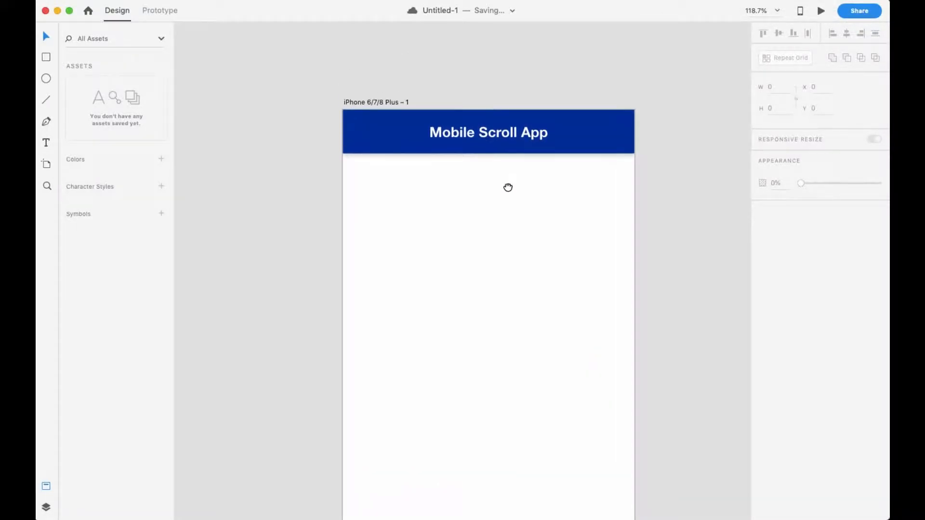
{"action": "scroll", "coordinate": [472, 193], "scroll_direction": "up", "scroll_amount": 5}
{"action": "scroll", "coordinate": [472, 193], "scroll_direction": "down", "scroll_amount": 2}
{"action": "scroll", "coordinate": [473, 194], "scroll_direction": "down", "scroll_amount": 2}
{"action": "scroll", "coordinate": [508, 200], "scroll_direction": "down", "scroll_amount": 2}
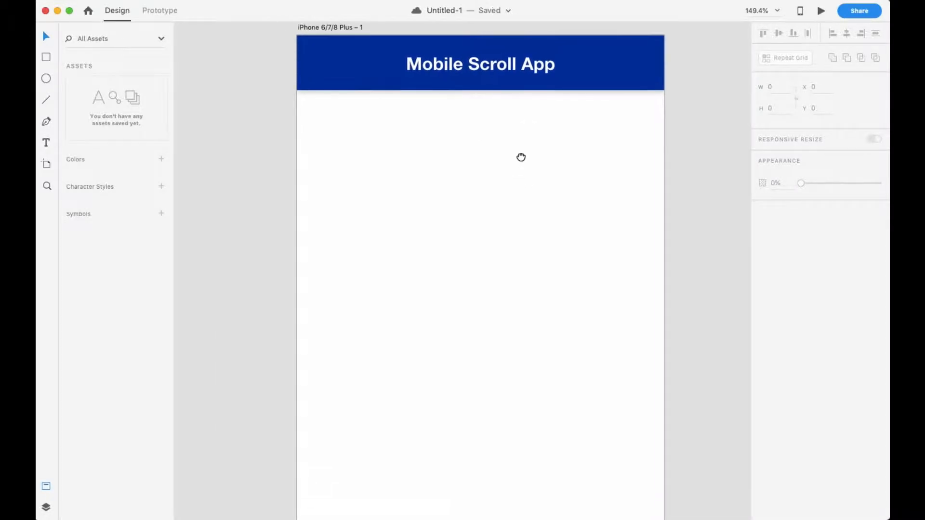
{"action": "scroll", "coordinate": [507, 120], "scroll_direction": "up", "scroll_amount": 1}
{"action": "scroll", "coordinate": [509, 120], "scroll_direction": "down", "scroll_amount": 1}
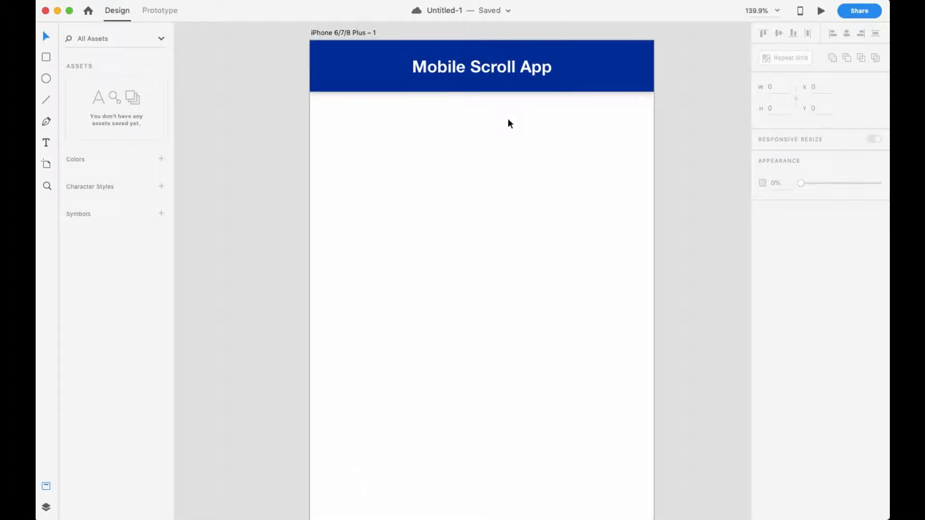
Draw a card rectangle about 399 by 77 just below the header and set its corner radius to 5
{"action": "left_click", "coordinate": [46, 57]}
{"action": "mouse_move", "coordinate": [316, 100]}
{"action": "left_mouse_down"}
{"action": "mouse_move", "coordinate": [571, 186]}
{"action": "mouse_move", "coordinate": [649, 187]}
{"action": "mouse_move", "coordinate": [648, 163]}
{"action": "left_mouse_up"}
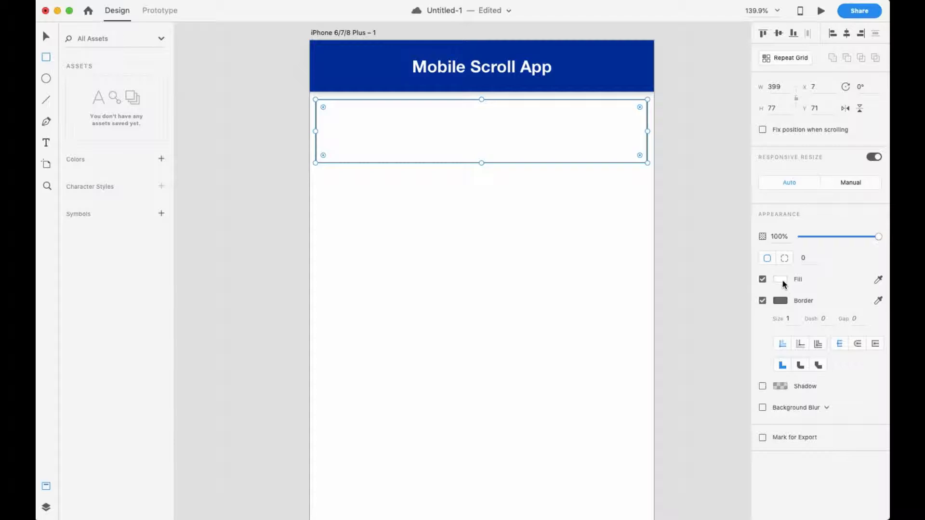
{"action": "left_click", "coordinate": [786, 261]}
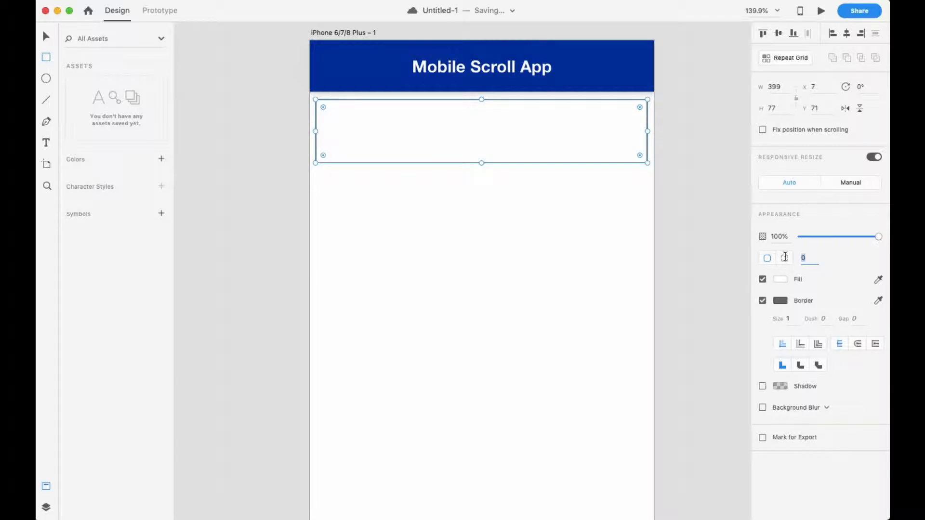
{"action": "key", "text": "Return"}
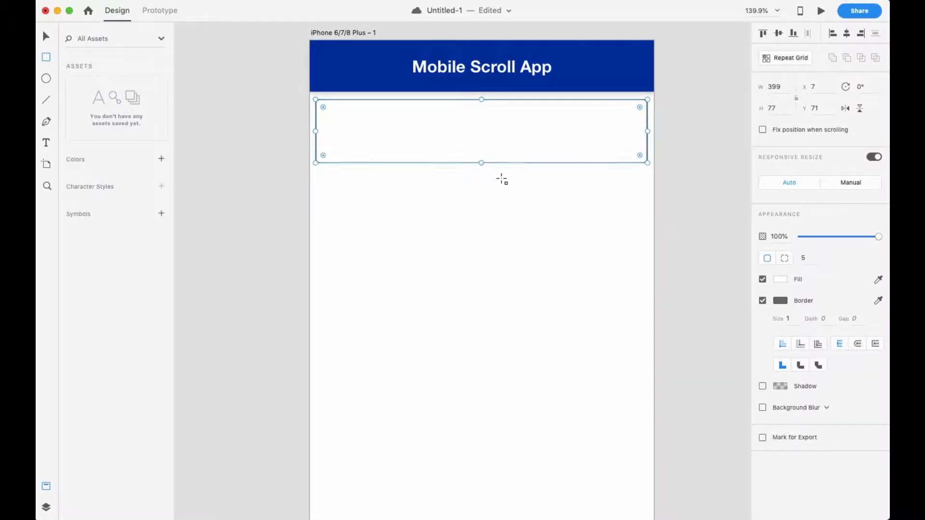
Resize the card rectangle to about 391 by 68 and center it below the header at about X 12, Y 76
{"action": "scroll", "coordinate": [455, 144], "scroll_direction": "up", "scroll_amount": 2}
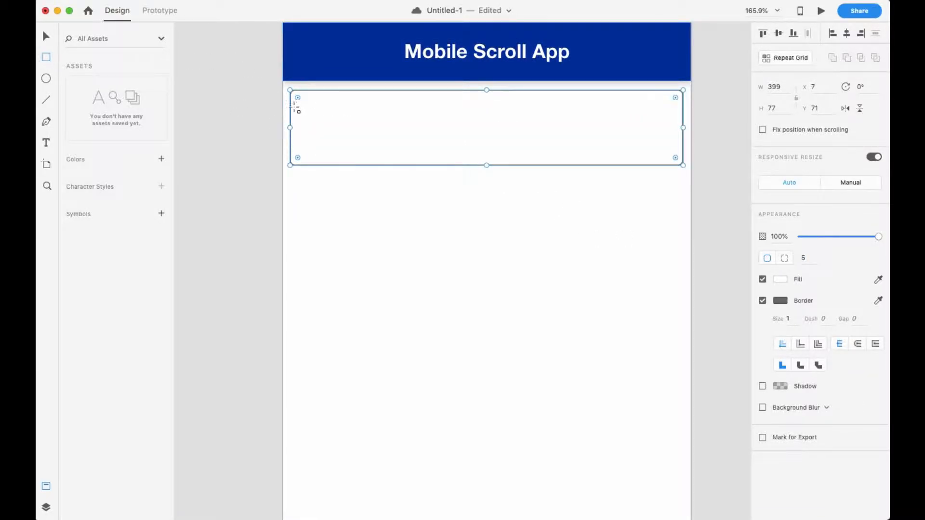
{"action": "mouse_move", "coordinate": [290, 89]}
{"action": "left_mouse_down"}
{"action": "mouse_move", "coordinate": [306, 97]}
{"action": "mouse_move", "coordinate": [297, 99]}
{"action": "left_mouse_up"}
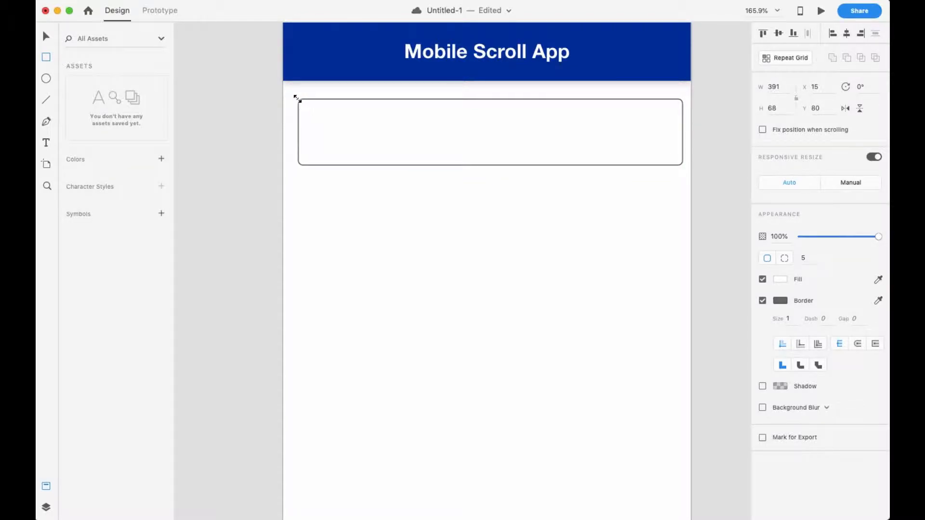
{"action": "left_click_drag", "start_coordinate": [518, 137], "coordinate": [514, 133]}
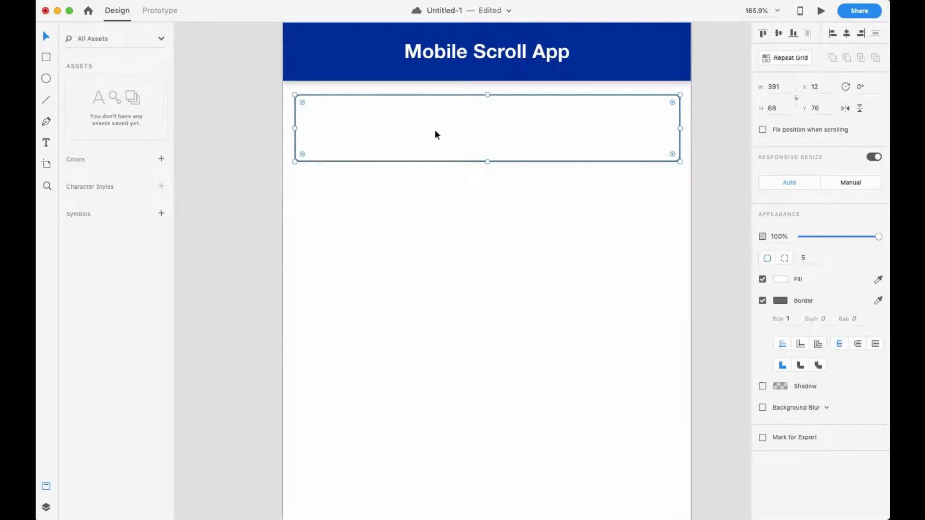
{"action": "left_click", "coordinate": [496, 217]}
Draw a circle about 42 by 42 near the card's left end, placed at about X 31, Y 89
{"action": "left_click", "coordinate": [356, 124]}
{"action": "left_click", "coordinate": [46, 79]}
{"action": "left_click_drag", "start_coordinate": [338, 128], "coordinate": [362, 151]}
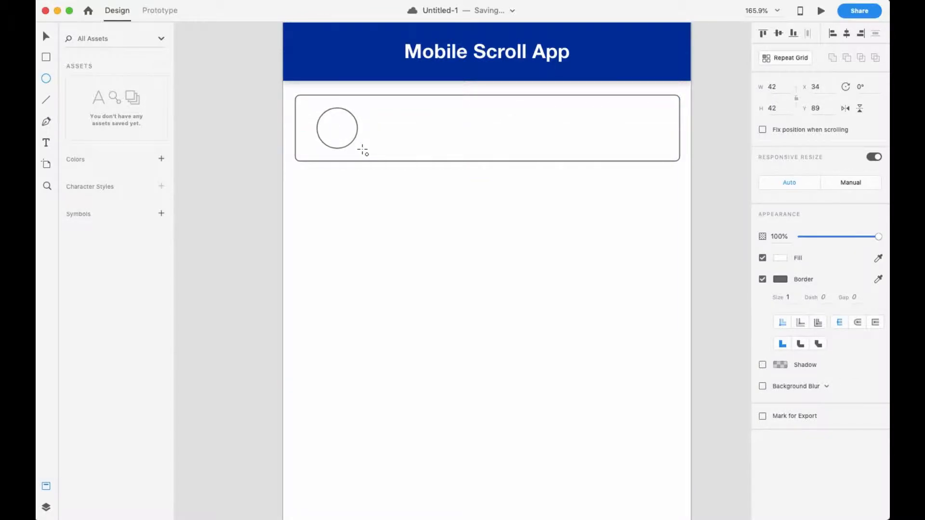
{"action": "key", "text": "v"}
{"action": "left_click_drag", "start_coordinate": [345, 124], "coordinate": [342, 125]}
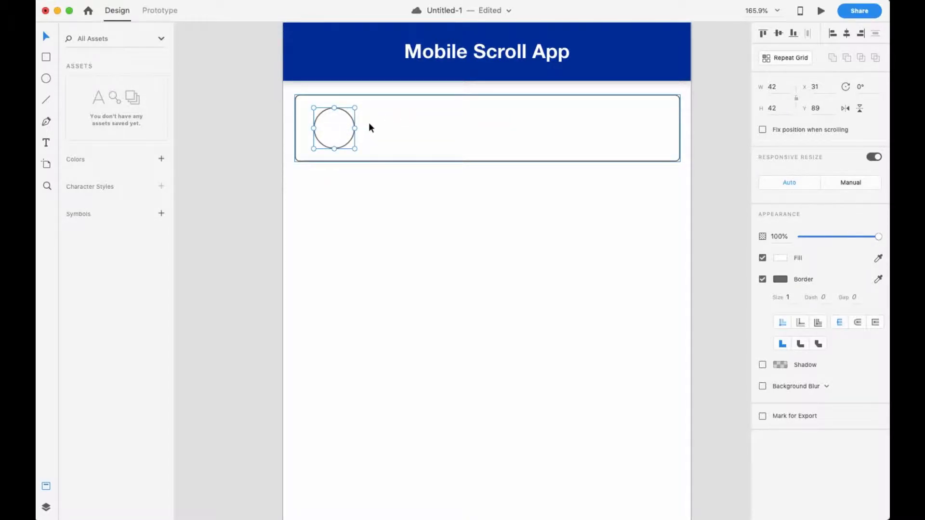
Add the placeholder text "Sdfsdfsdf" beside the circle in the upper part of the card
{"action": "left_click", "coordinate": [486, 140]}
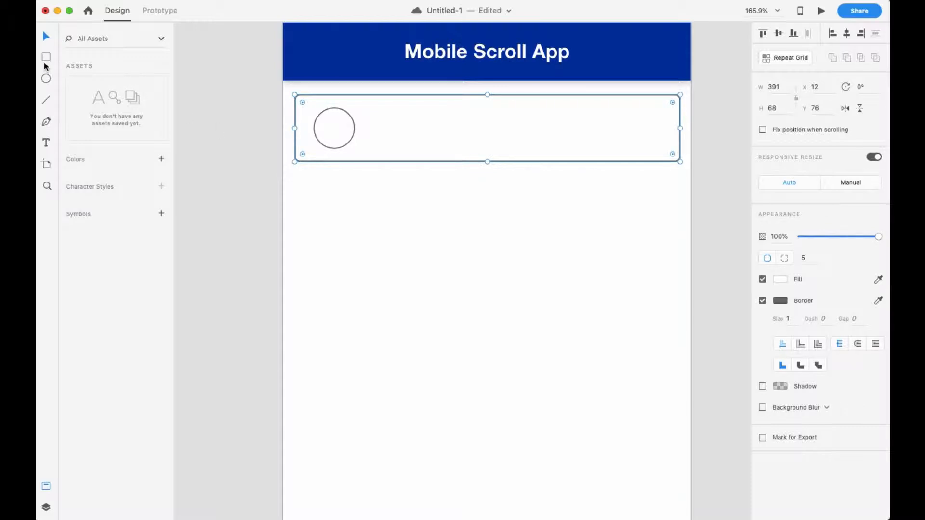
{"action": "left_click", "coordinate": [46, 143]}
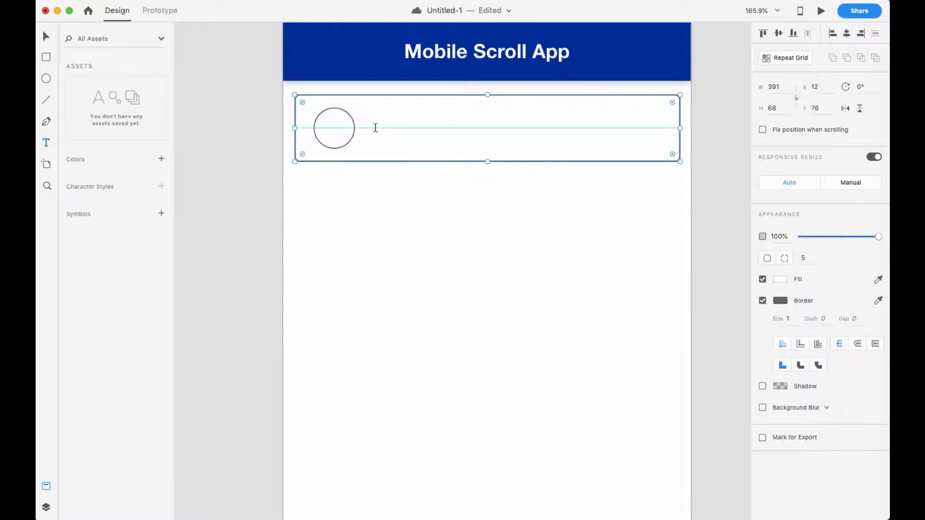
{"action": "left_click", "coordinate": [373, 121]}
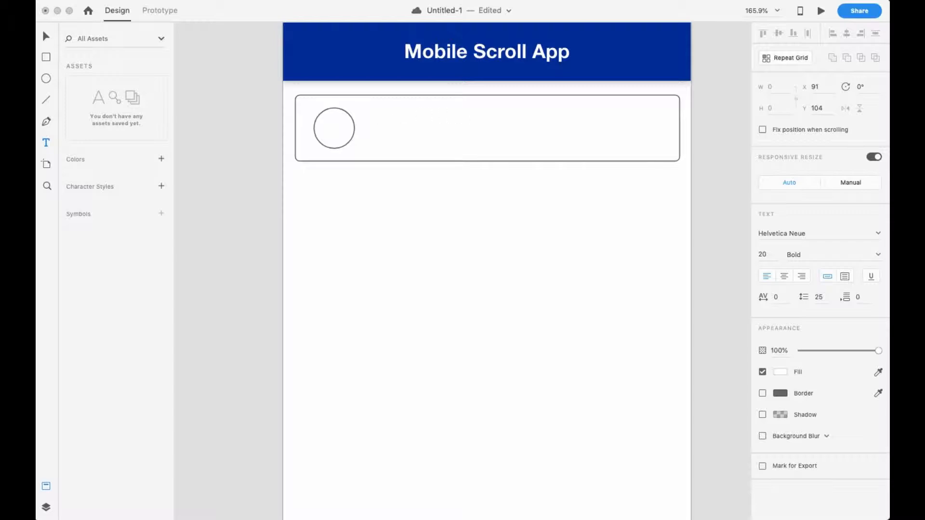
{"action": "type", "text": "sdfsdfsdf"}
{"action": "key", "text": "space"}
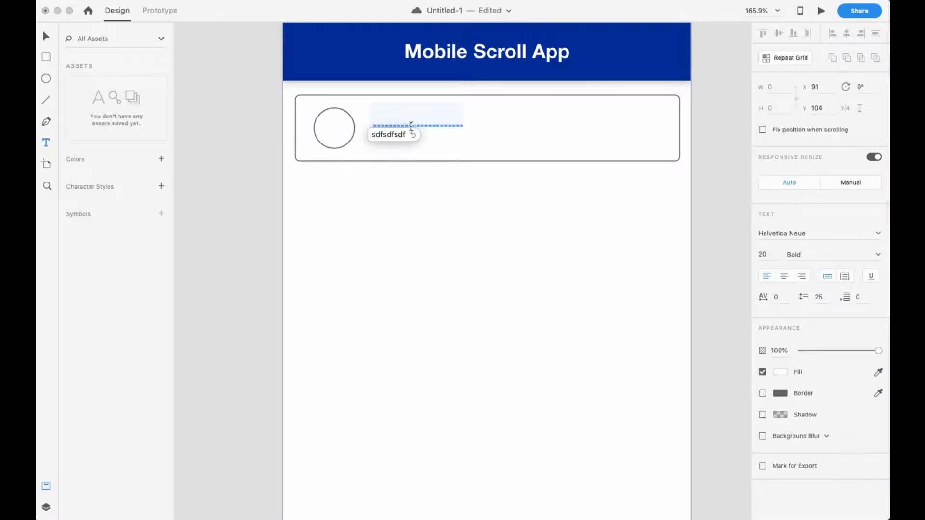
Change the placeholder text's fill to black
{"action": "double_click", "coordinate": [410, 115]}
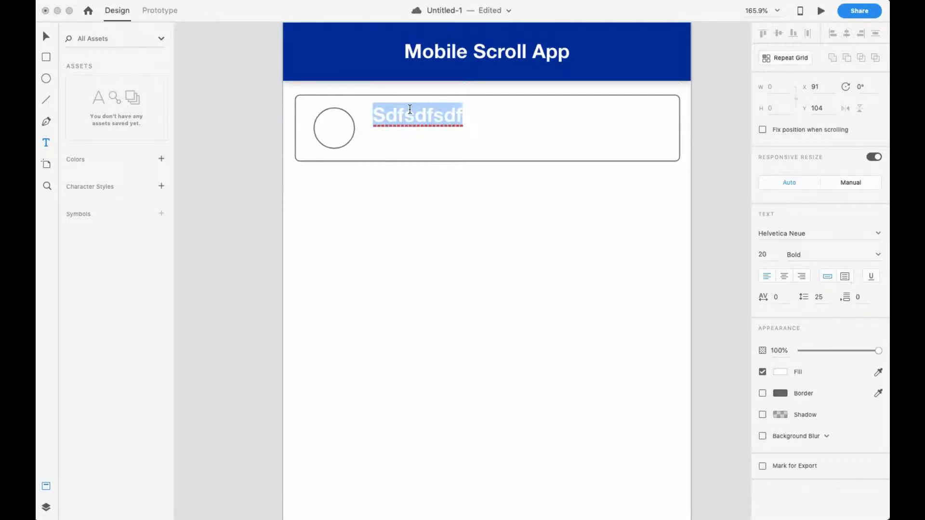
{"action": "left_click", "coordinate": [781, 371]}
{"action": "left_click_drag", "start_coordinate": [691, 350], "coordinate": [617, 399]}
{"action": "key", "text": "Escape"}
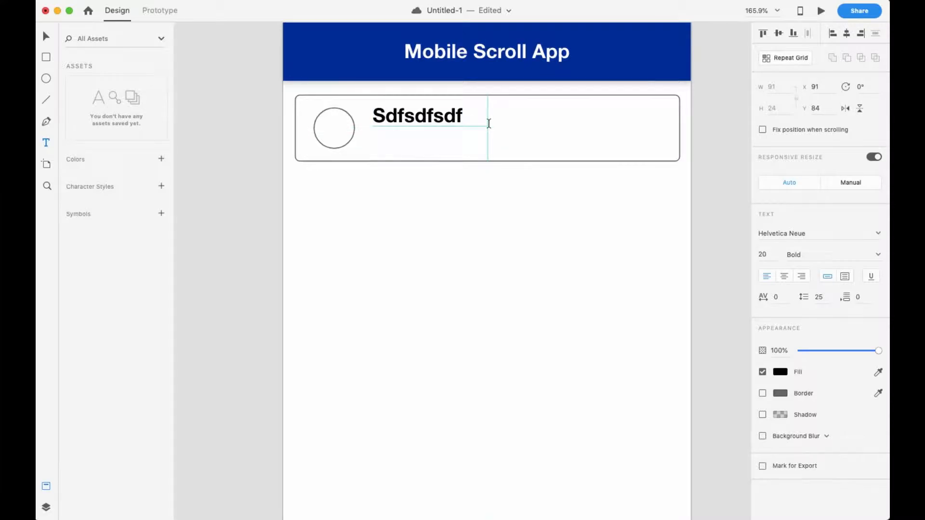
Replace the placeholder text beside the circle with "iKhmer4ever"
{"action": "double_click", "coordinate": [450, 115]}
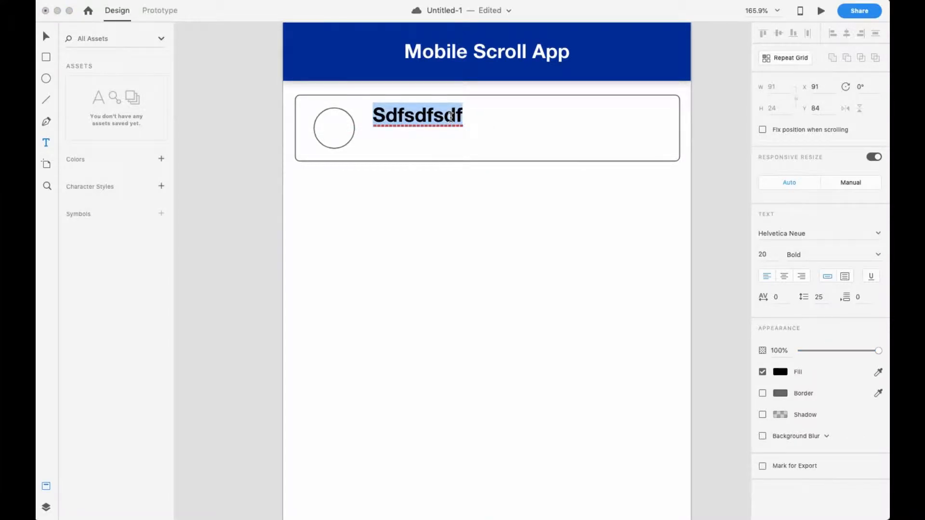
{"action": "type", "text": "Name"}
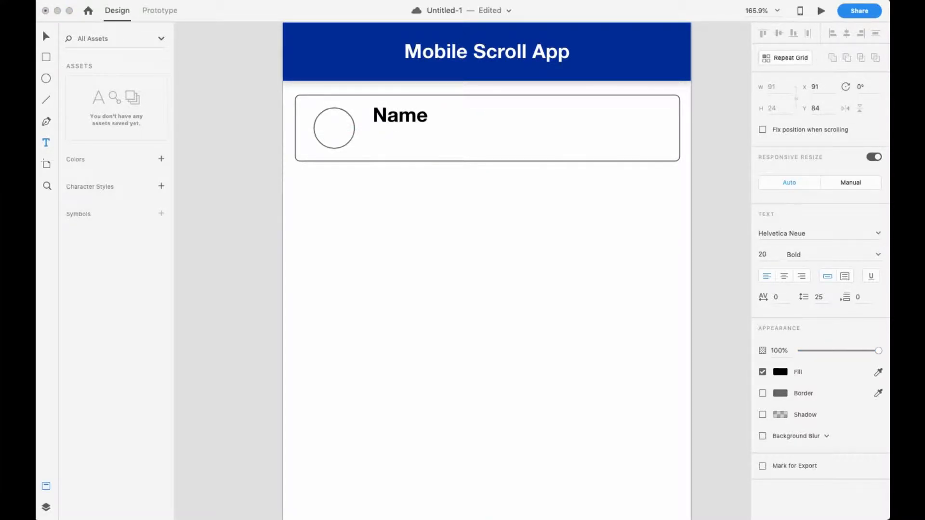
{"action": "key", "text": "BackSpace"}
{"action": "key", "text": "BackSpace"}
{"action": "key", "text": "BackSpace"}
{"action": "key", "text": "BackSpace"}
{"action": "type", "text": "iKhmer4ever"}
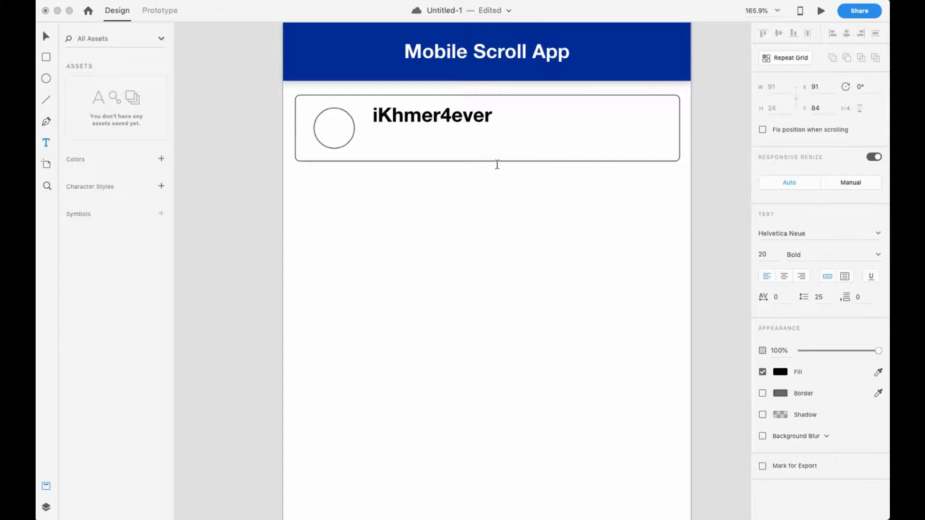
{"action": "key", "text": "Escape"}
Set the card title's font size to 16 and reposition it beside the circle at about X 94, Y 91
{"action": "left_click_drag", "start_coordinate": [402, 116], "coordinate": [391, 118]}
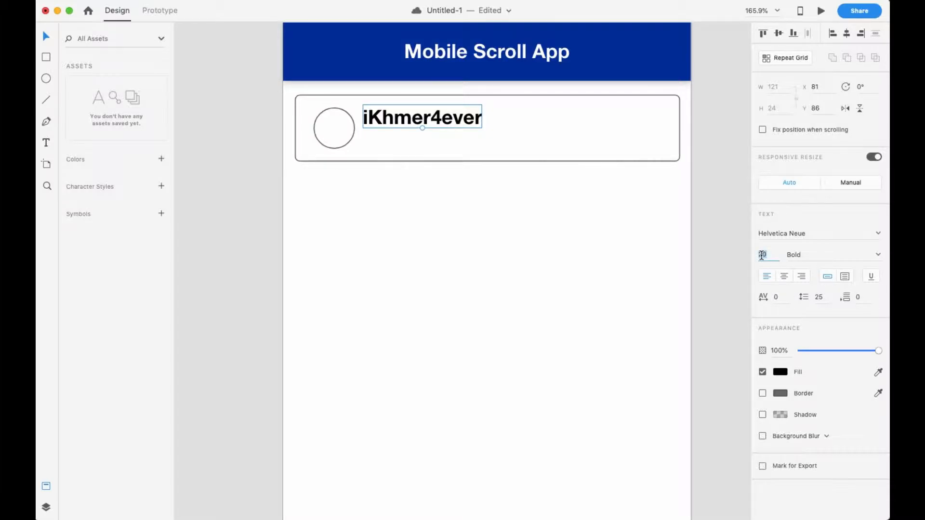
{"action": "type", "text": "16"}
{"action": "key", "text": "Return"}
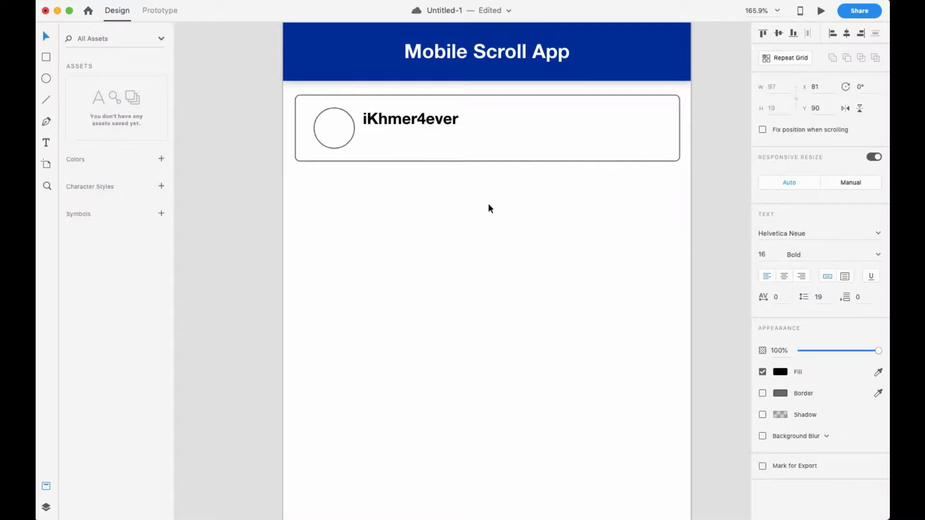
{"action": "left_click_drag", "start_coordinate": [393, 121], "coordinate": [404, 123]}
{"action": "left_click", "coordinate": [452, 141]}
{"action": "left_click", "coordinate": [439, 124]}
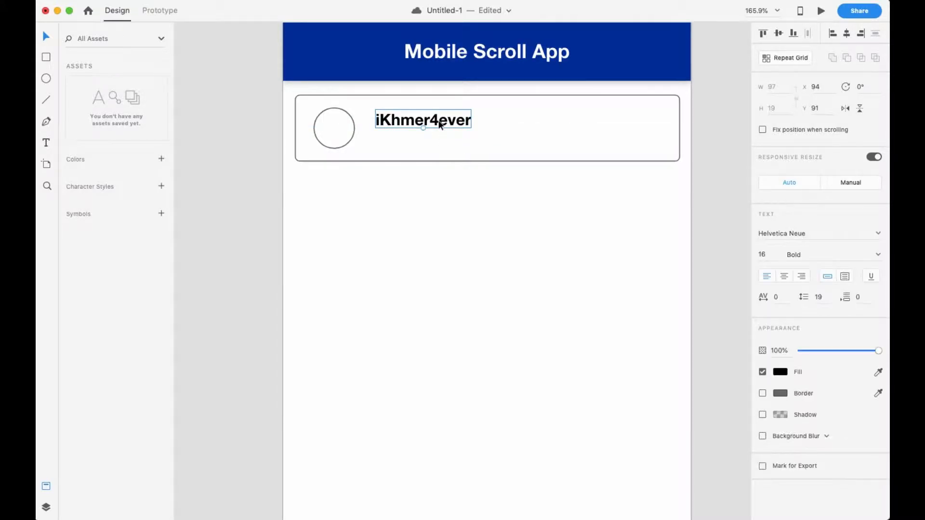
Duplicate the card title directly beneath itself at about Y 107 and change the copy to "The place you can learn"
{"action": "left_click", "coordinate": [507, 130]}
{"action": "left_click_drag", "start_coordinate": [454, 132], "coordinate": [443, 141]}
{"action": "double_click", "coordinate": [443, 138]}
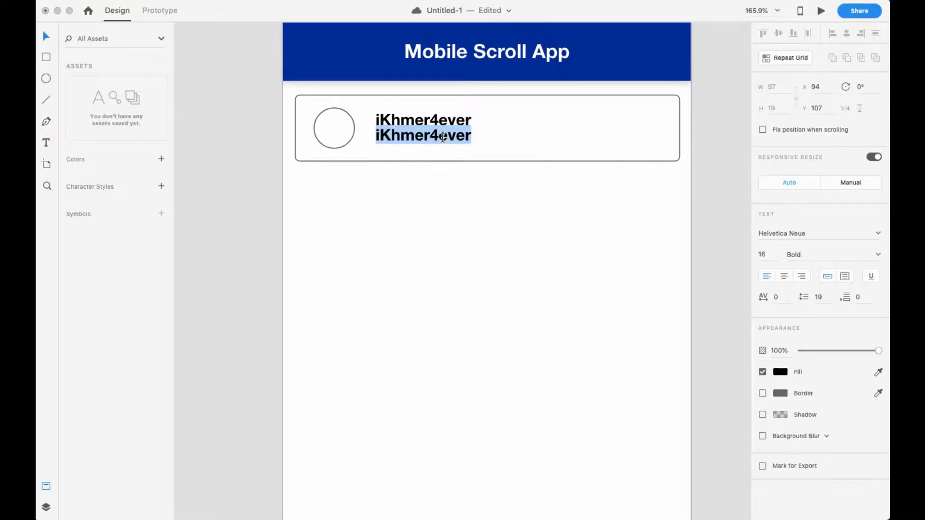
{"action": "type", "text": "You"}
{"action": "key", "text": "BackSpace"}
{"action": "key", "text": "BackSpace"}
{"action": "key", "text": "BackSpace"}
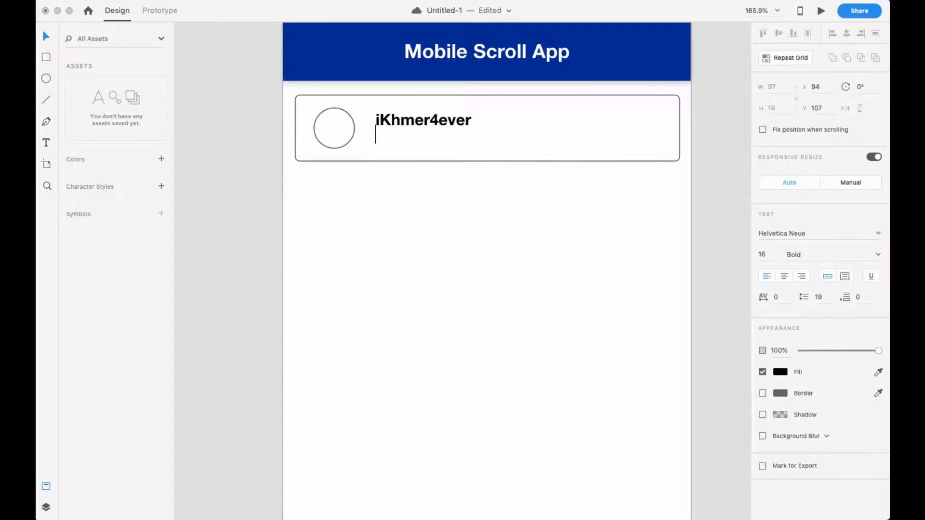
{"action": "type", "text": "The place"}
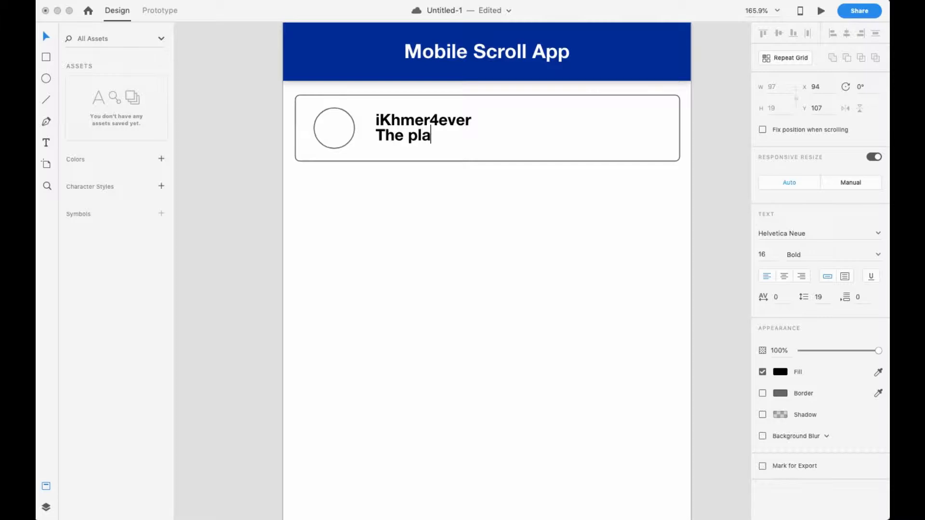
{"action": "type", "text": "u can learn"}
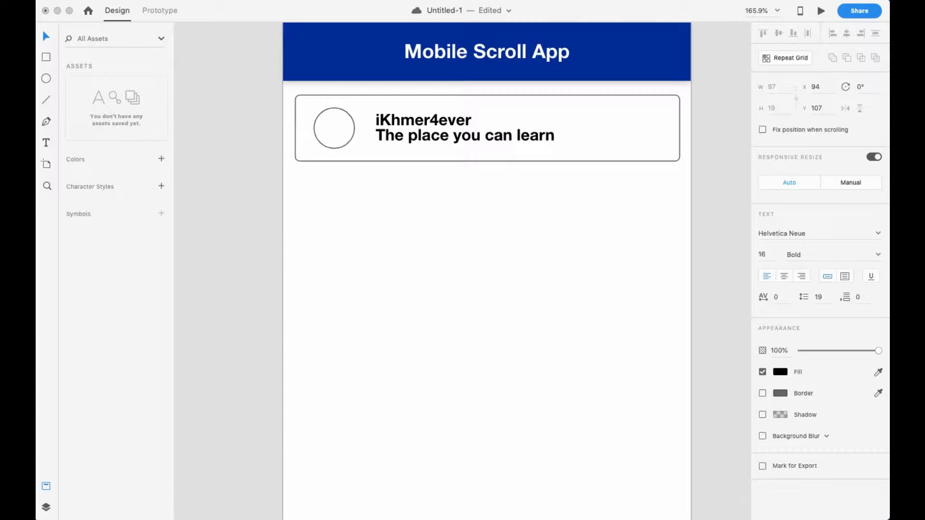
Set the card's second text line to Regular weight and font size 14
{"action": "left_click", "coordinate": [501, 146]}
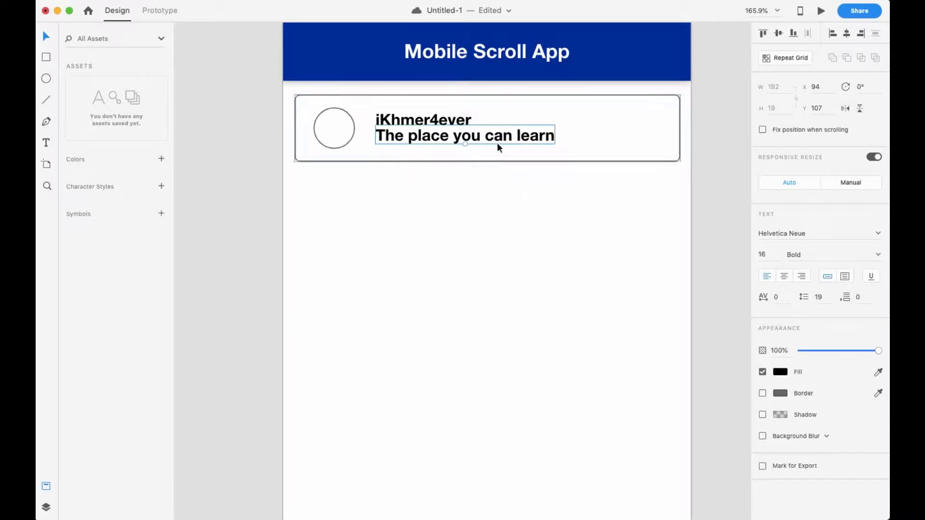
{"action": "key", "text": "super+b"}
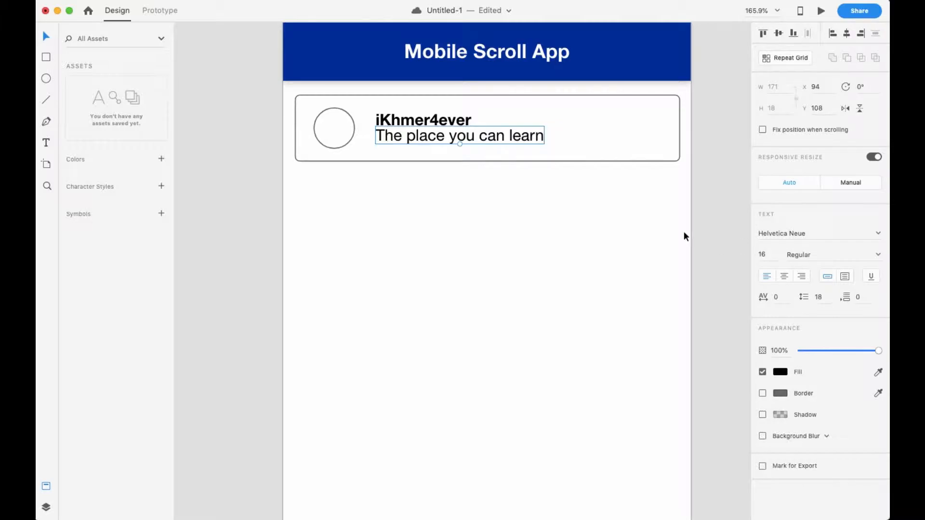
{"action": "type", "text": "14"}
{"action": "key", "text": "Return"}
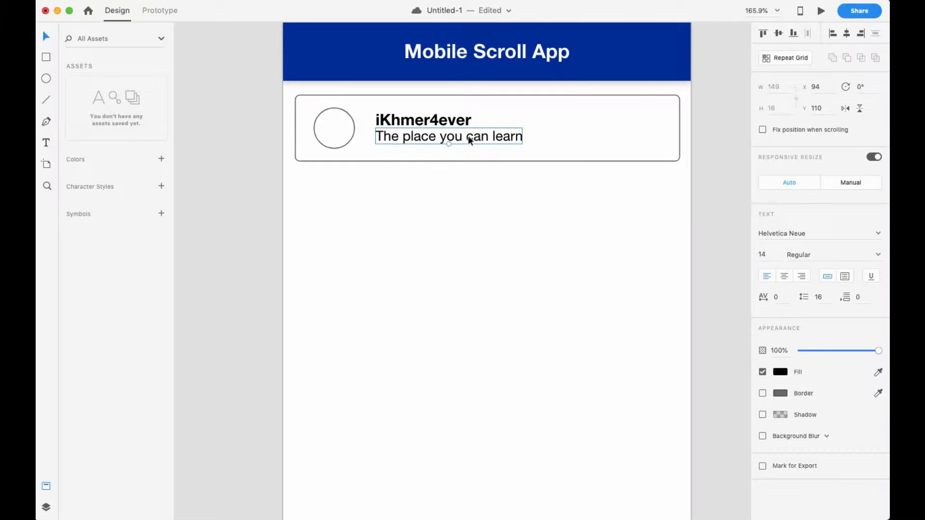
{"action": "left_click", "coordinate": [478, 224]}
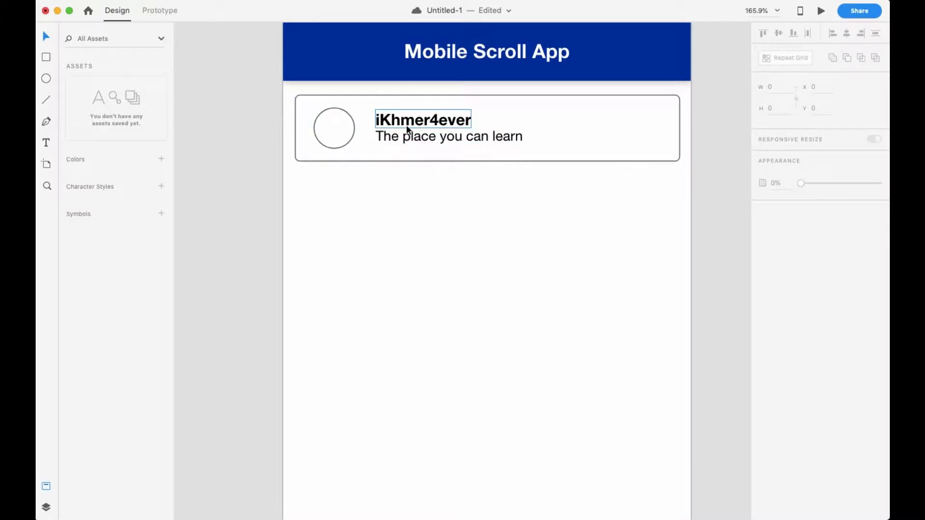
{"action": "left_click", "coordinate": [407, 124]}
{"action": "left_click", "coordinate": [411, 137], "text": "shift"}
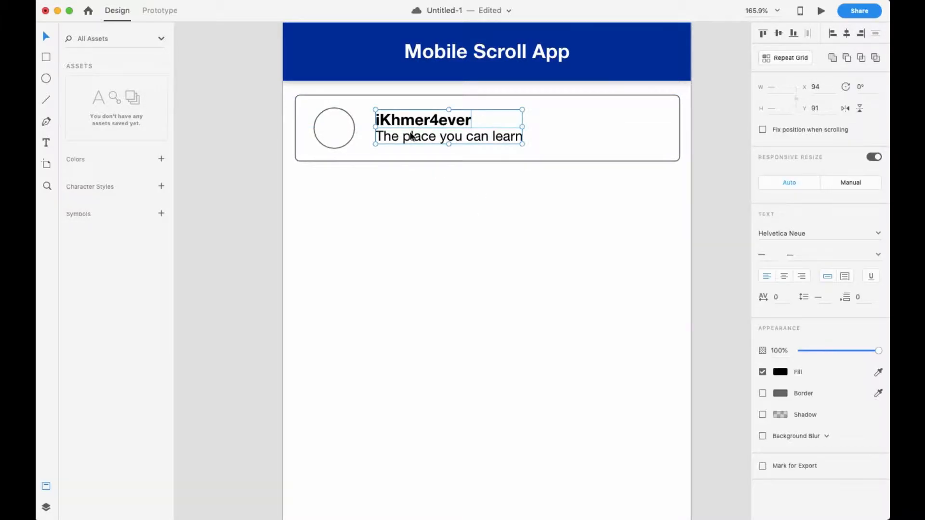
{"action": "left_click", "coordinate": [554, 141]}
{"action": "left_click", "coordinate": [545, 243]}
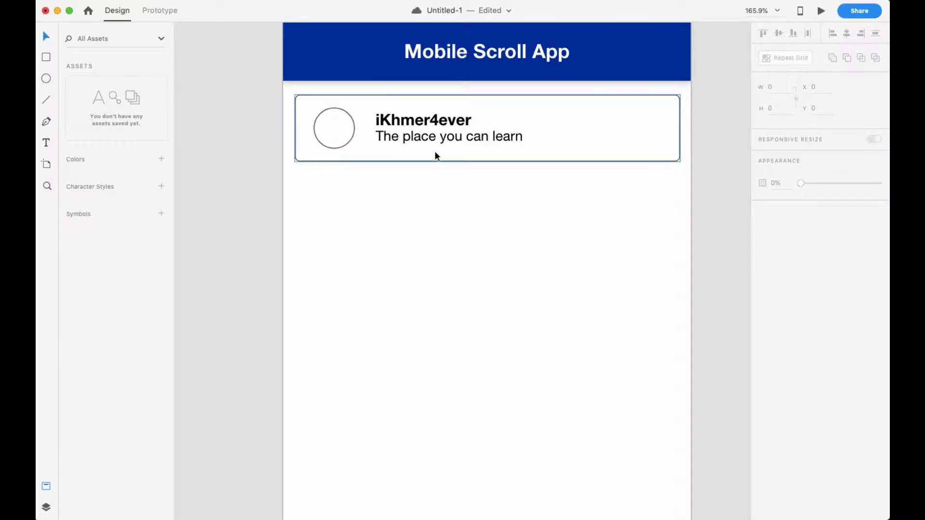
{"action": "left_click", "coordinate": [347, 126]}
{"action": "left_click", "coordinate": [443, 235]}
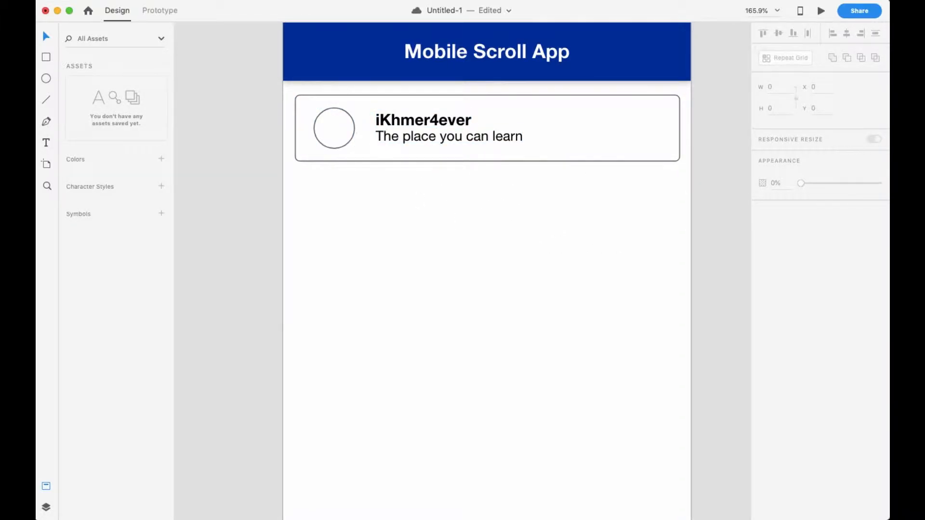
Fill the card's circle with the iKhmer4ever logo image from an external file
{"action": "key", "text": "super+Tab"}
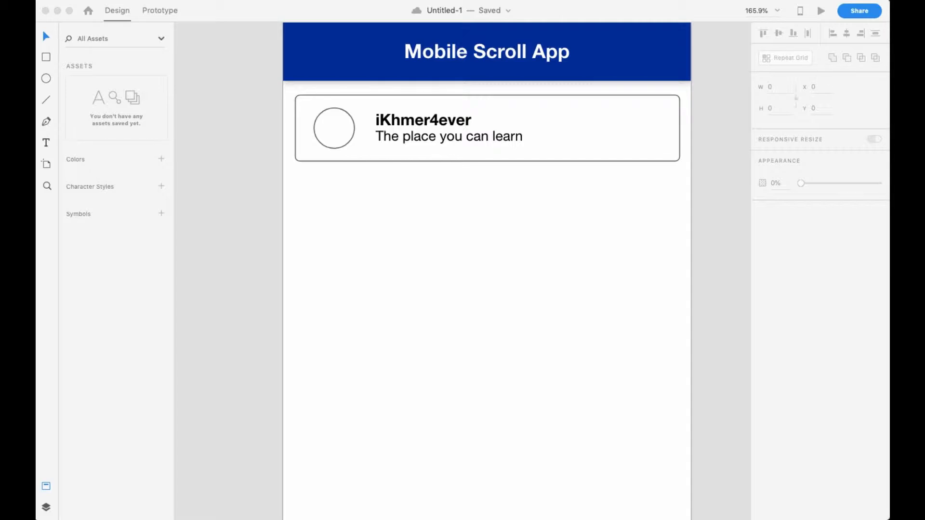
{"action": "left_click_drag", "start_coordinate": [112, 1], "coordinate": [336, 134]}
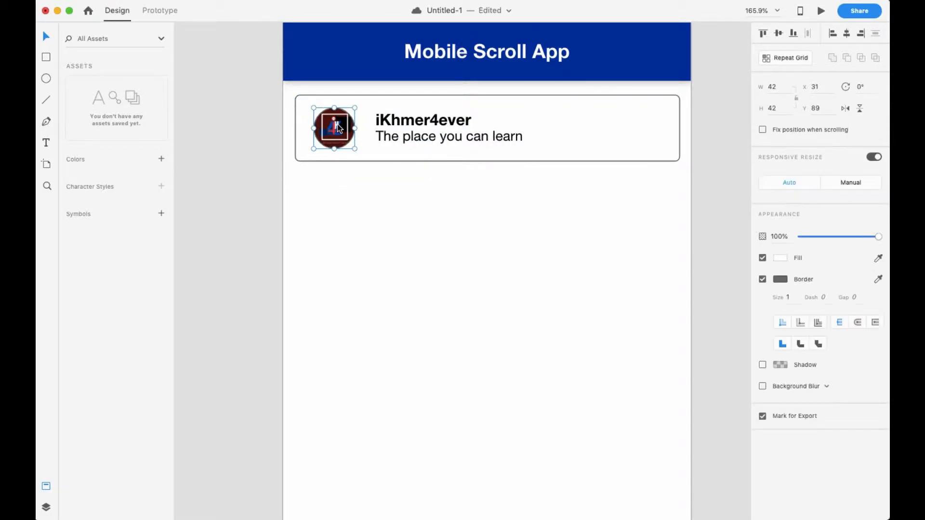
{"action": "left_click", "coordinate": [405, 209]}
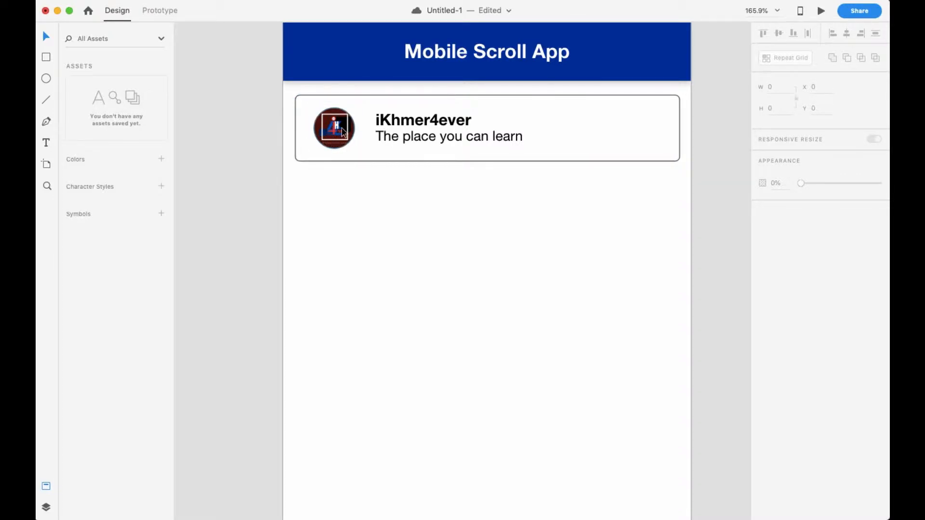
Remove the border from the circular logo picture
{"action": "scroll", "coordinate": [367, 133], "scroll_direction": "up", "scroll_amount": 5}
{"action": "left_click", "coordinate": [306, 124]}
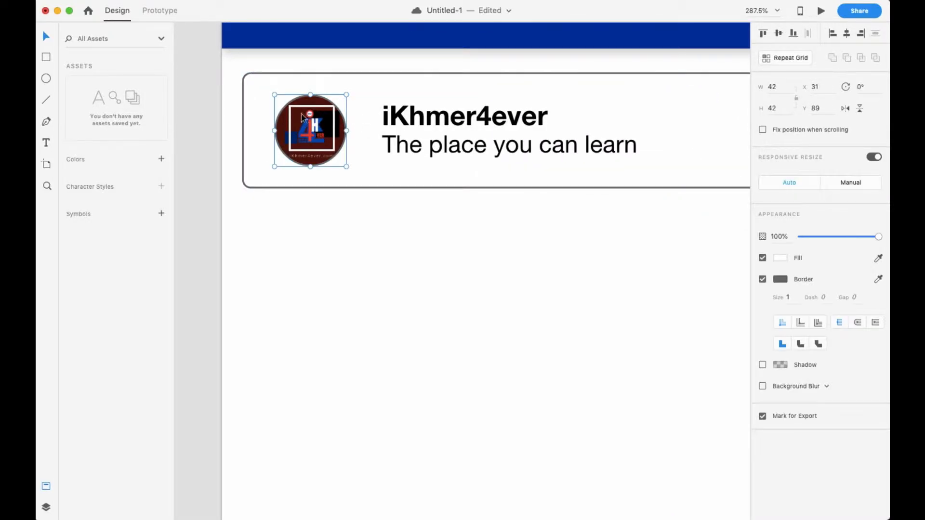
{"action": "left_click", "coordinate": [762, 278]}
{"action": "left_click", "coordinate": [366, 198]}
{"action": "left_click", "coordinate": [326, 120]}
{"action": "left_click", "coordinate": [459, 232]}
Change the fill of "The place you can learn" to the gray #8D8D8D
{"action": "scroll", "coordinate": [533, 150], "scroll_direction": "down", "scroll_amount": 4}
{"action": "scroll", "coordinate": [533, 149], "scroll_direction": "up", "scroll_amount": 4}
{"action": "left_click", "coordinate": [538, 151]}
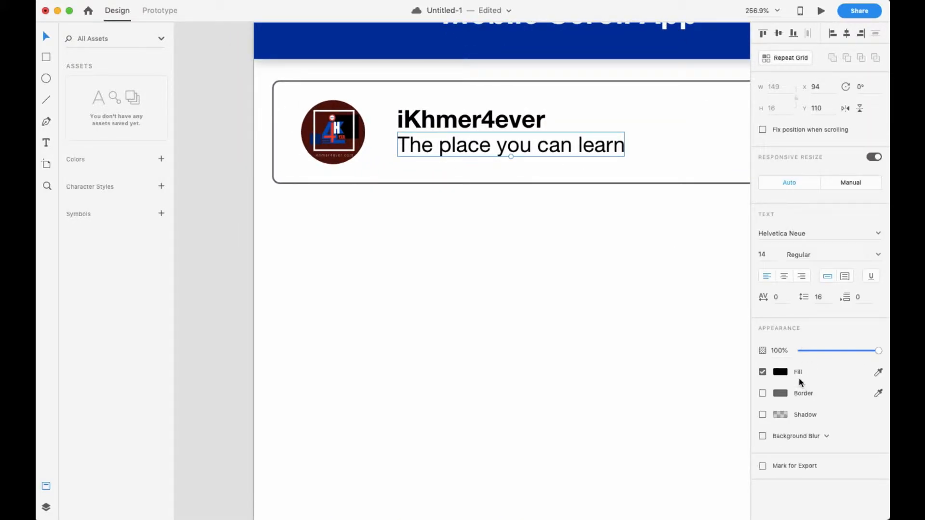
{"action": "left_click", "coordinate": [780, 372]}
{"action": "left_click", "coordinate": [640, 361]}
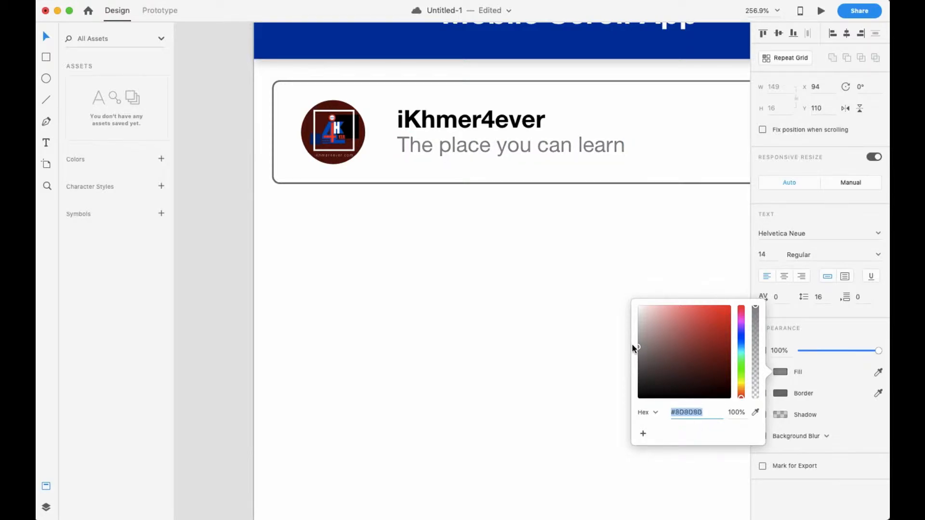
{"action": "left_click", "coordinate": [527, 251]}
Try to repeat only the card's rectangle down the screen with a Repeat Grid, and undo it
{"action": "scroll", "coordinate": [546, 246], "scroll_direction": "down", "scroll_amount": 5}
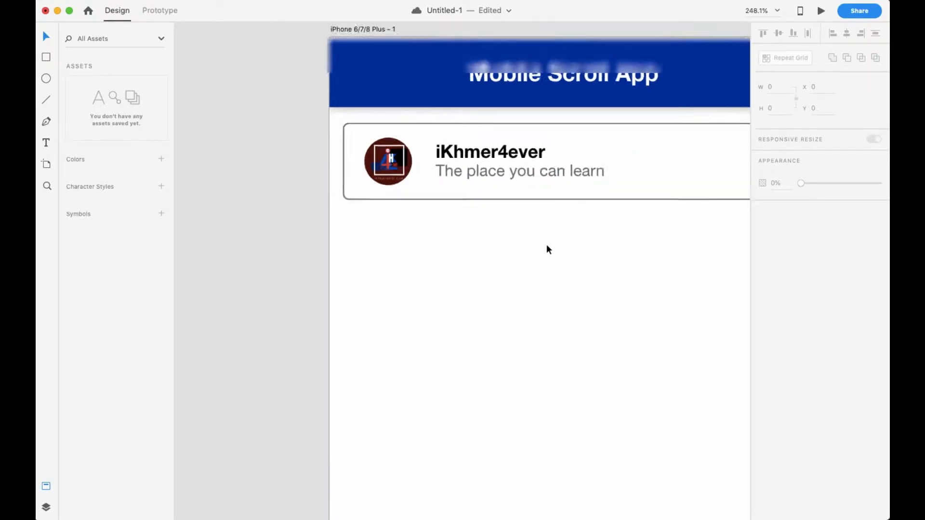
{"action": "scroll", "coordinate": [652, 270], "scroll_direction": "down", "scroll_amount": 2}
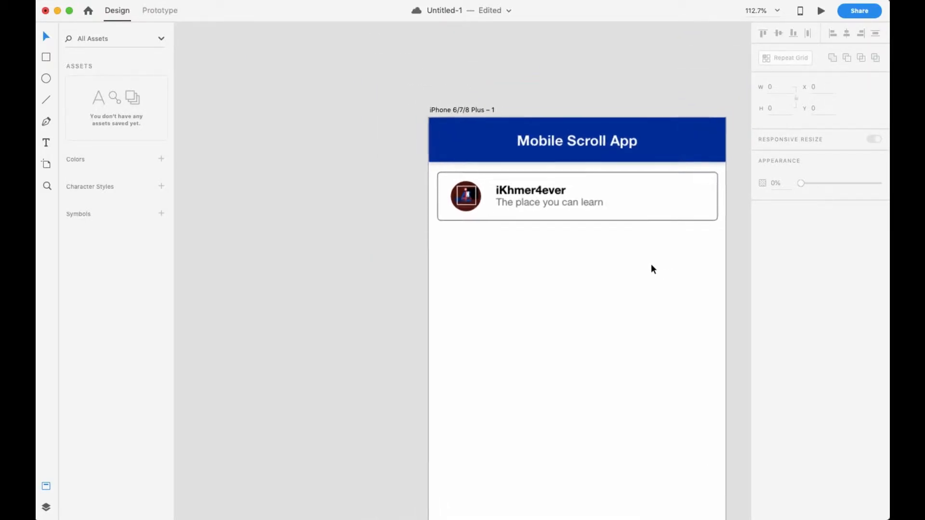
{"action": "scroll", "coordinate": [651, 262], "scroll_direction": "up", "scroll_amount": 2}
{"action": "scroll", "coordinate": [651, 256], "scroll_direction": "right", "scroll_amount": 5}
{"action": "scroll", "coordinate": [651, 252], "scroll_direction": "left", "scroll_amount": 5}
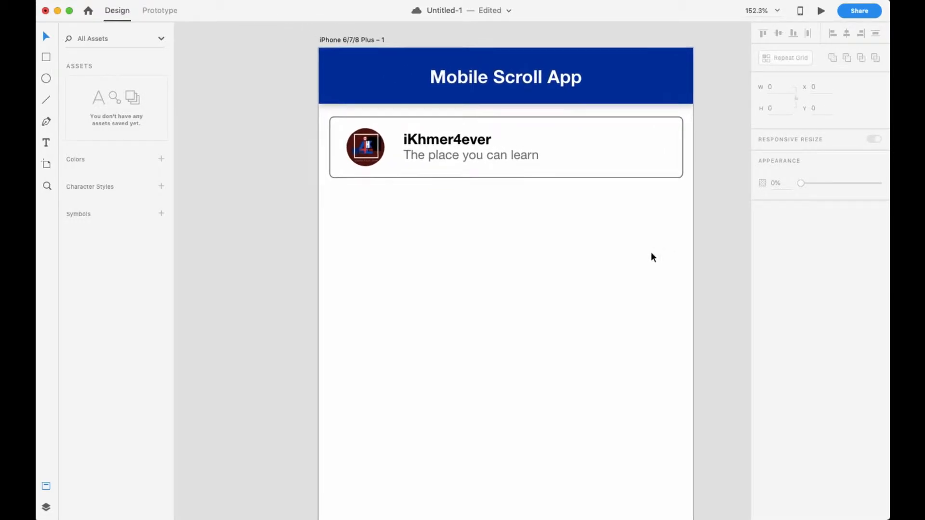
{"action": "left_click", "coordinate": [600, 151]}
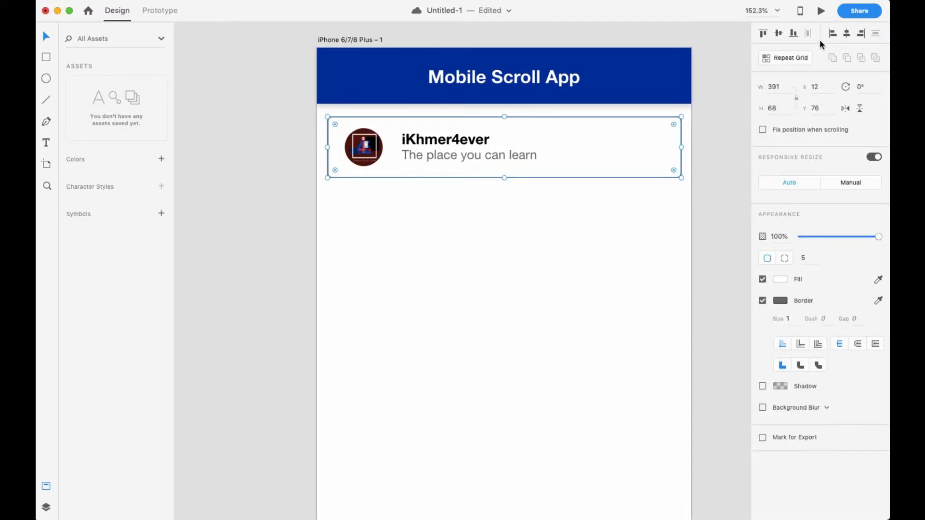
{"action": "left_click", "coordinate": [785, 58]}
{"action": "left_click_drag", "start_coordinate": [502, 178], "coordinate": [504, 435]}
{"action": "key", "text": "super+z"}
{"action": "left_click", "coordinate": [480, 218]}
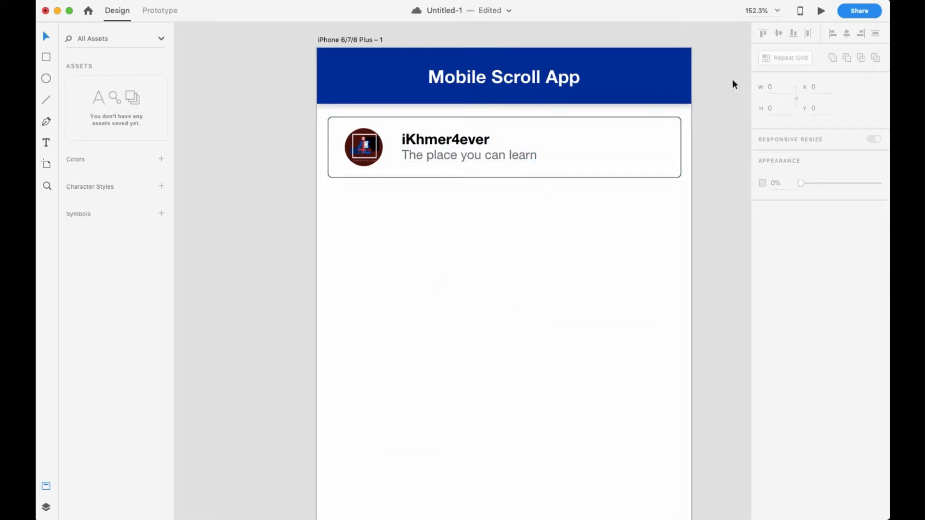
Group the card's rectangle, circular picture and both text lines
{"action": "double_click", "coordinate": [458, 144]}
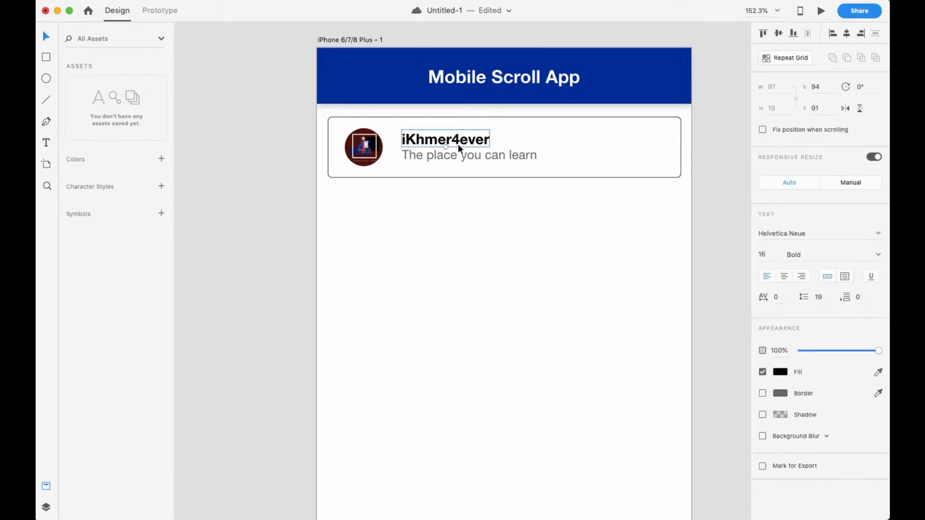
{"action": "left_click", "coordinate": [433, 152], "text": "shift"}
{"action": "left_click", "coordinate": [364, 147], "text": "shift"}
{"action": "left_click", "coordinate": [414, 177], "text": "shift"}
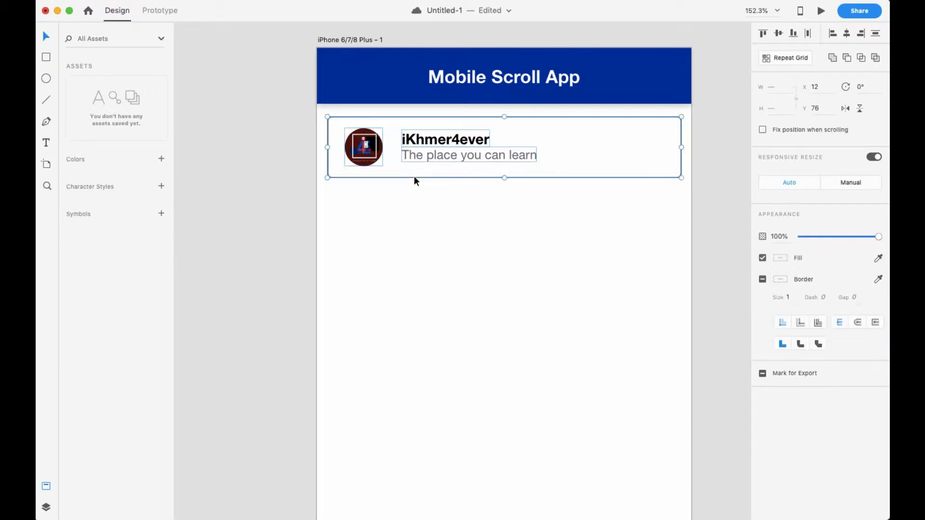
{"action": "right_click", "coordinate": [489, 156]}
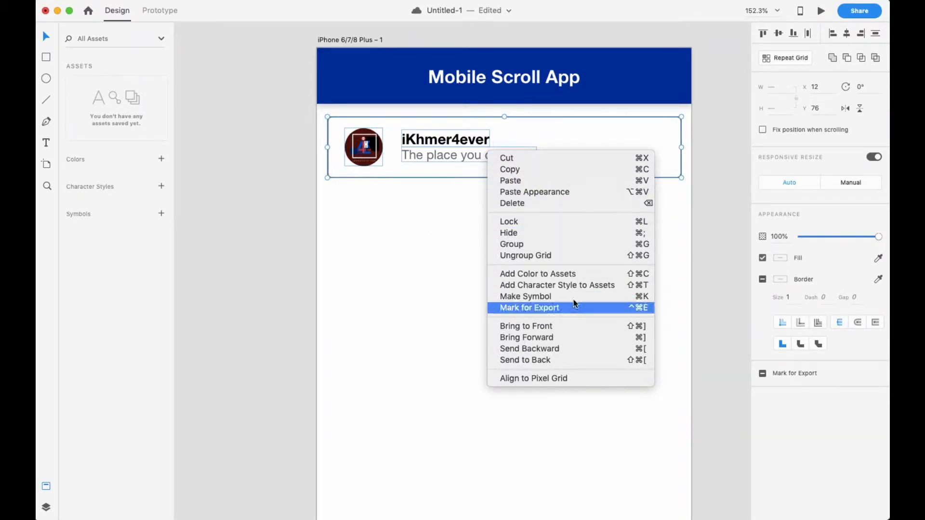
{"action": "left_click", "coordinate": [553, 245]}
{"action": "left_click", "coordinate": [553, 247]}
{"action": "left_click", "coordinate": [525, 164]}
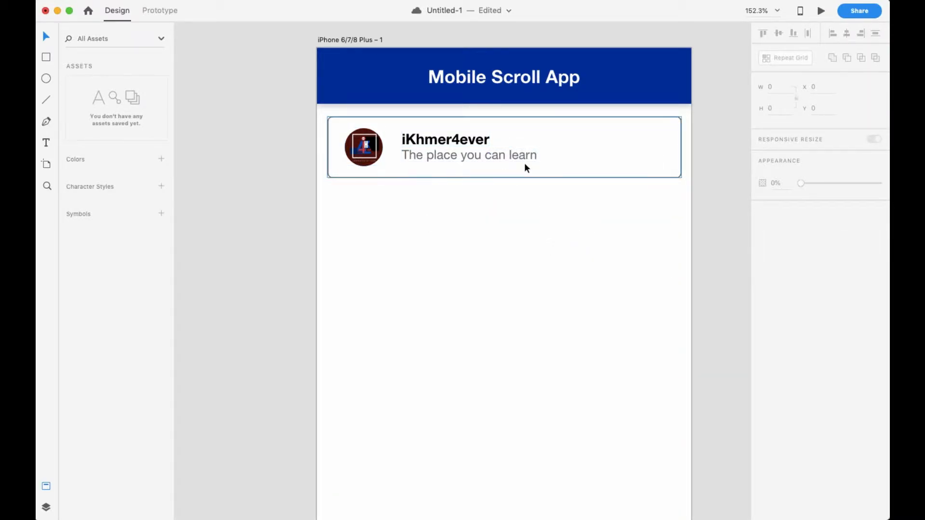
Turn the whole card into a Repeat Grid and extend it downward past the artboard's end to a height of about 959
{"action": "left_click", "coordinate": [784, 58]}
{"action": "left_click_drag", "start_coordinate": [505, 178], "coordinate": [532, 466]}
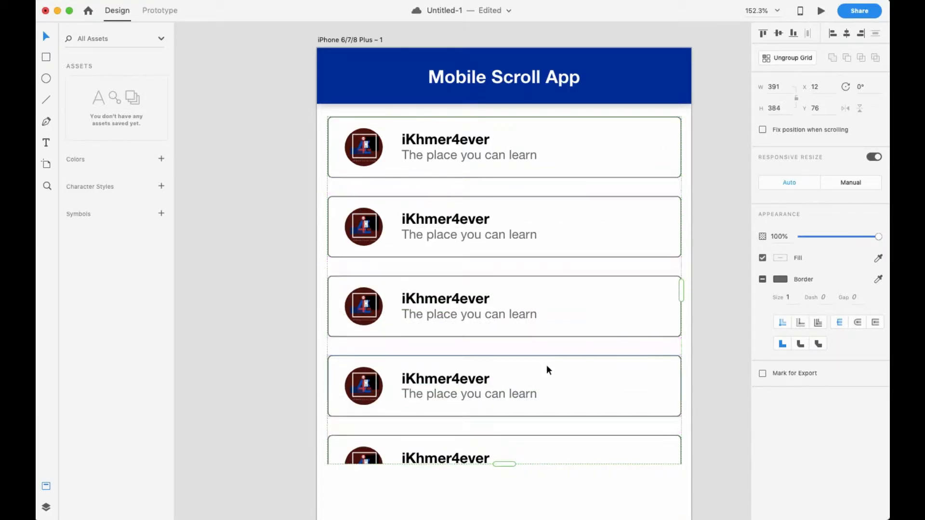
{"action": "scroll", "coordinate": [549, 362], "scroll_direction": "down", "scroll_amount": 10}
{"action": "left_click_drag", "start_coordinate": [505, 229], "coordinate": [508, 518]}
{"action": "scroll", "coordinate": [541, 432], "scroll_direction": "down", "scroll_amount": 10}
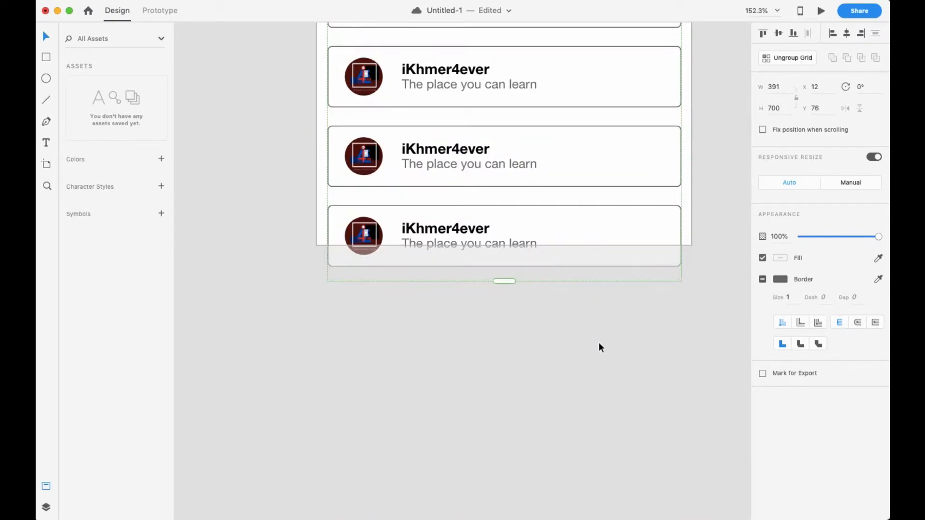
{"action": "left_click_drag", "start_coordinate": [504, 280], "coordinate": [520, 510]}
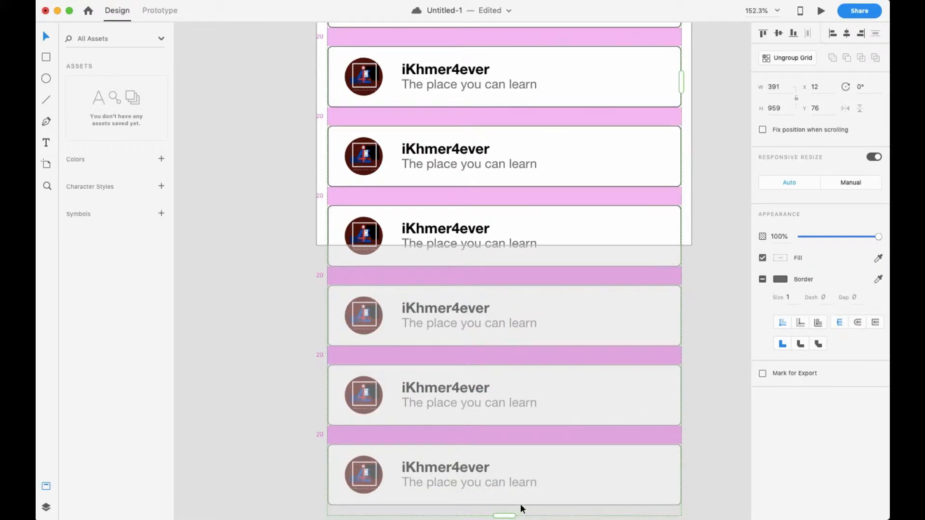
Look over the repeated cards around the artboard's end, and open and close a preview of the screen
{"action": "left_click", "coordinate": [623, 302]}
{"action": "scroll", "coordinate": [475, 292], "scroll_direction": "down", "scroll_amount": 1}
{"action": "scroll", "coordinate": [475, 288], "scroll_direction": "down", "scroll_amount": 10}
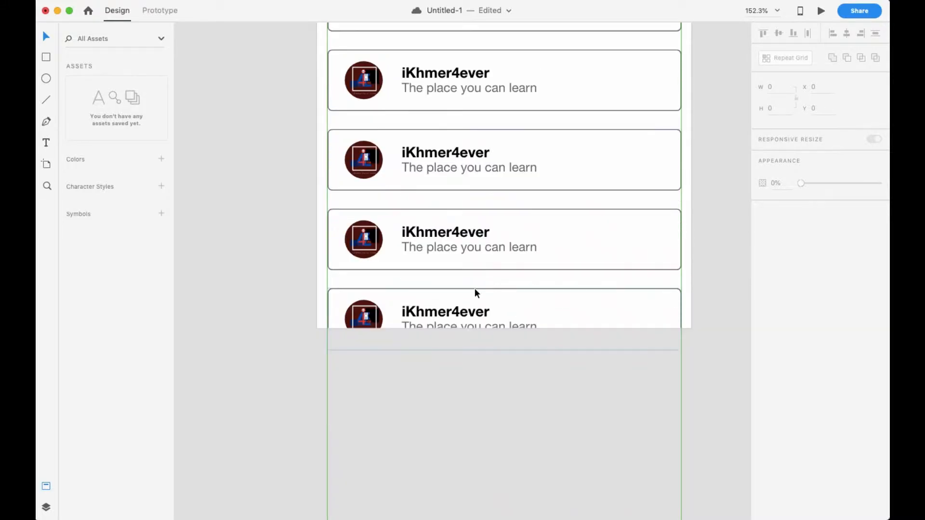
{"action": "left_click", "coordinate": [634, 124]}
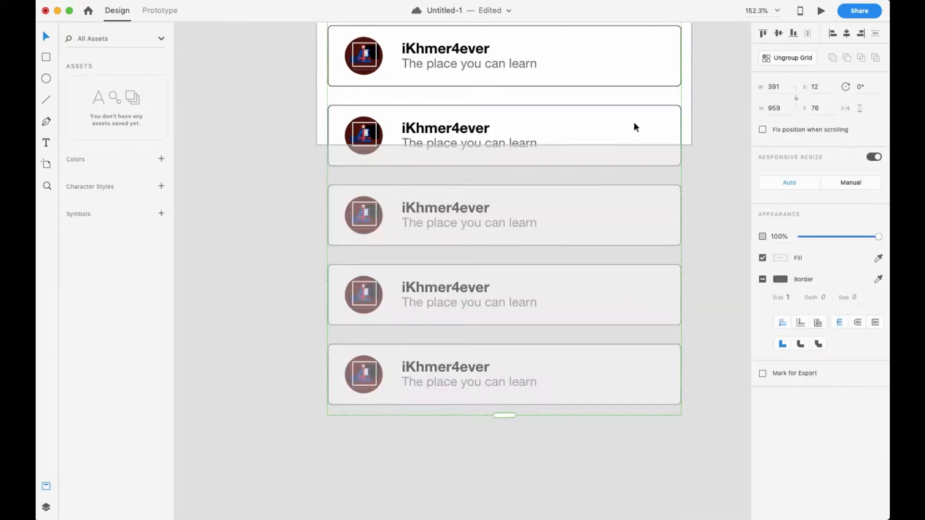
{"action": "left_click", "coordinate": [687, 97]}
{"action": "left_click", "coordinate": [656, 116]}
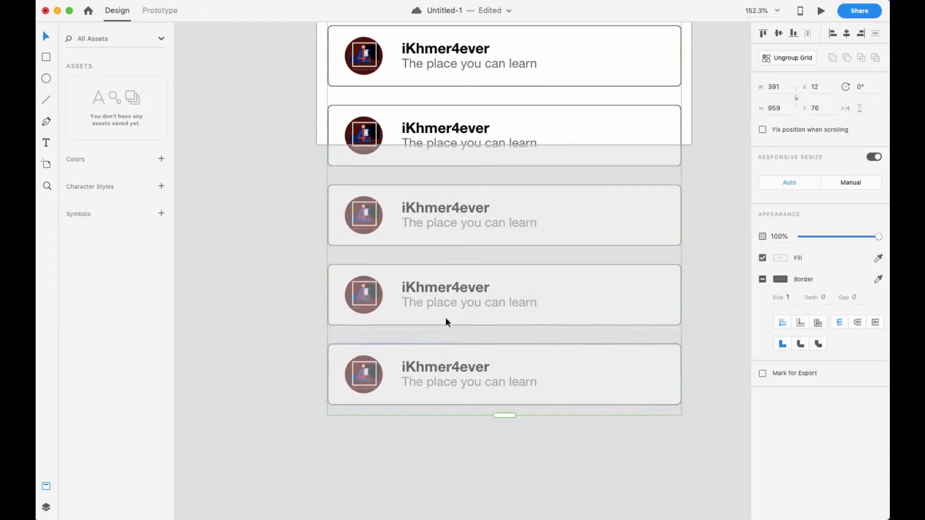
{"action": "left_click", "coordinate": [715, 133]}
{"action": "scroll", "coordinate": [658, 201], "scroll_direction": "up", "scroll_amount": 10}
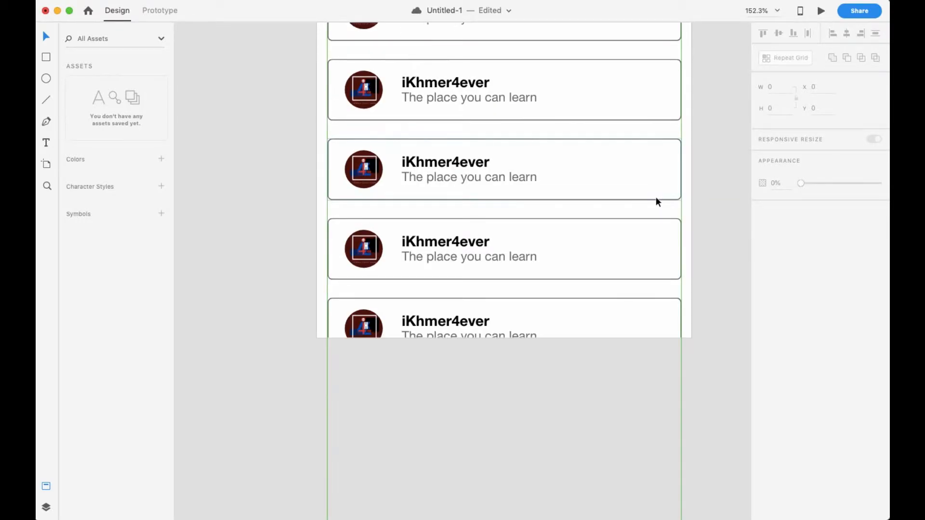
{"action": "left_click", "coordinate": [822, 11]}
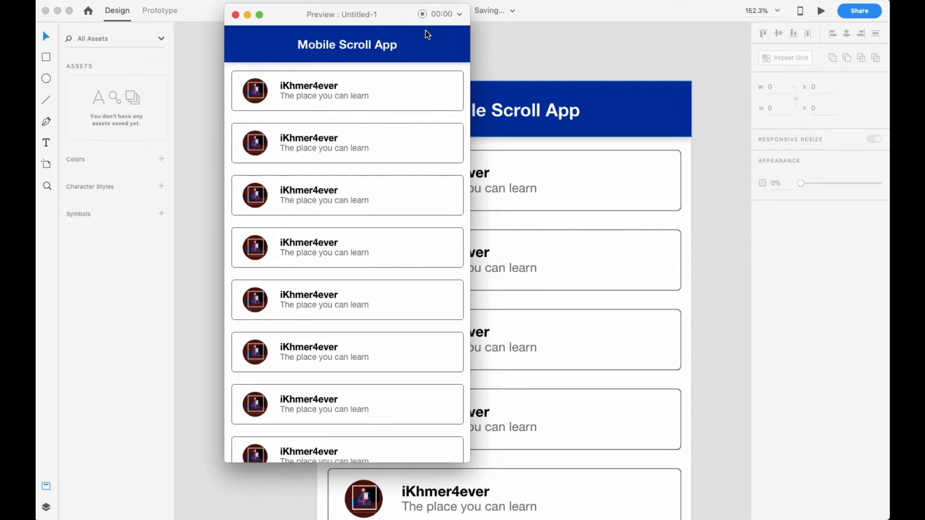
{"action": "left_click", "coordinate": [236, 14]}
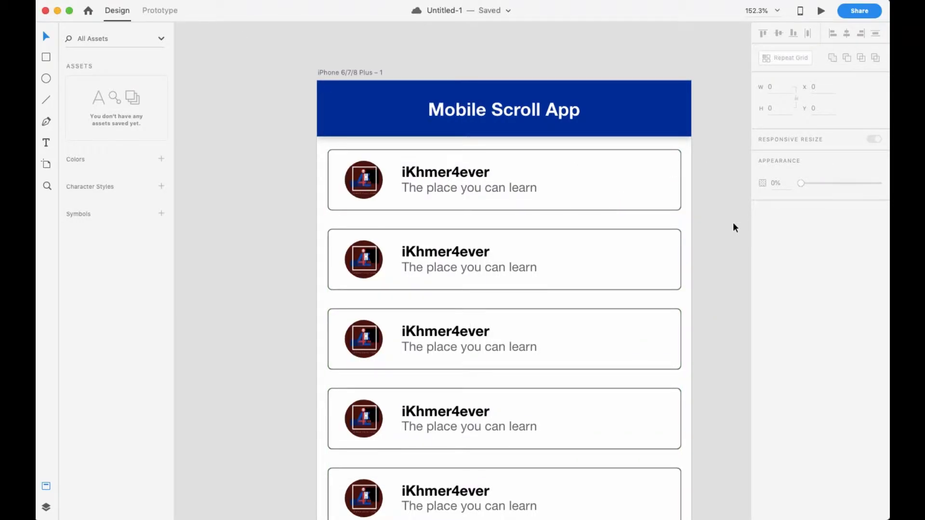
Extend the artboard downward to a height of 1043 so it contains all the repeated cards
{"action": "scroll", "coordinate": [733, 221], "scroll_direction": "down", "scroll_amount": 10}
{"action": "left_click", "coordinate": [686, 218]}
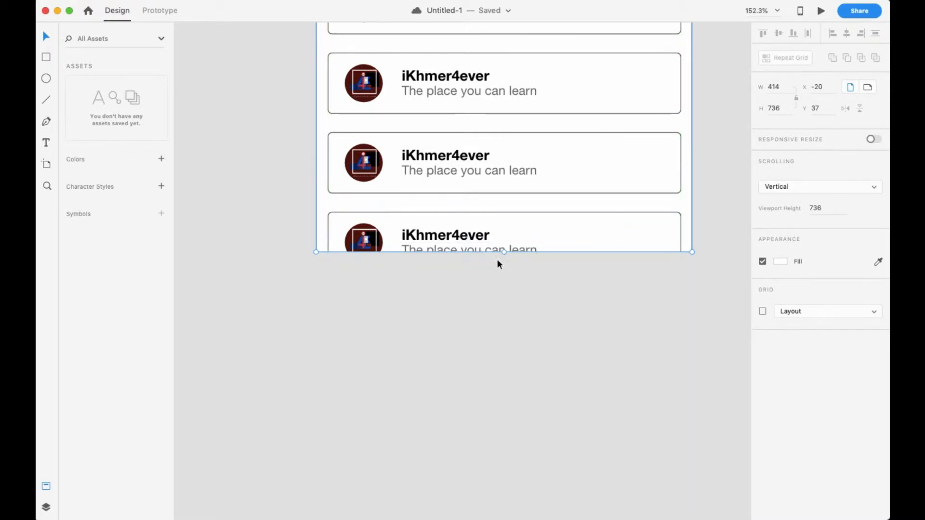
{"action": "left_click_drag", "start_coordinate": [504, 252], "coordinate": [525, 429]}
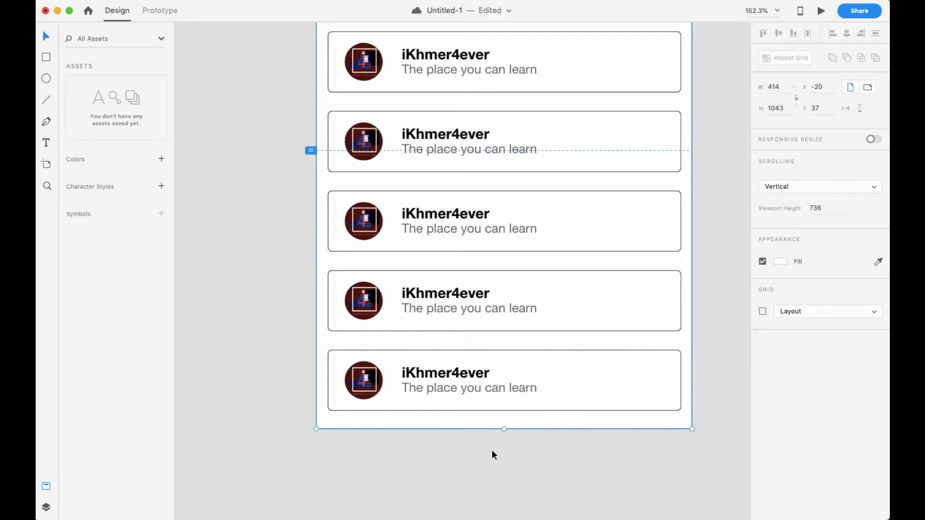
{"action": "scroll", "coordinate": [530, 421], "scroll_direction": "down", "scroll_amount": 5}
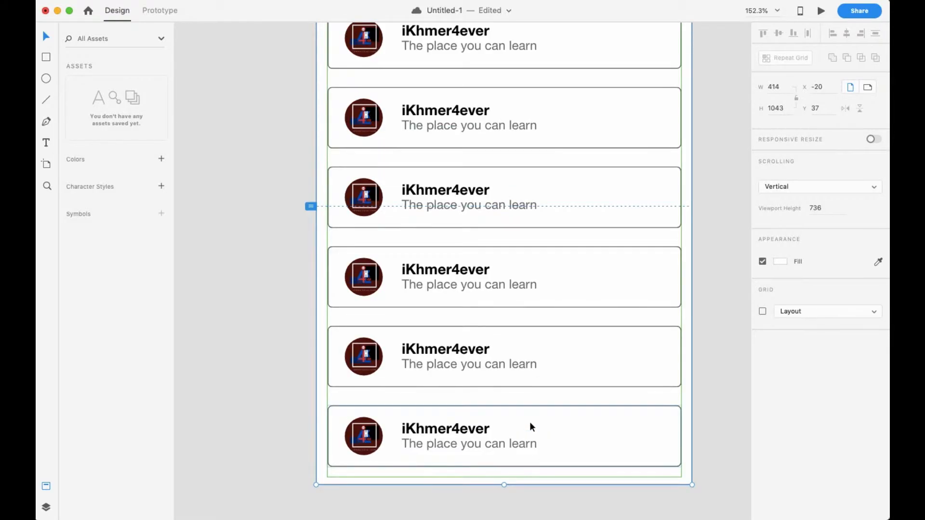
{"action": "scroll", "coordinate": [530, 421], "scroll_direction": "up", "scroll_amount": 5}
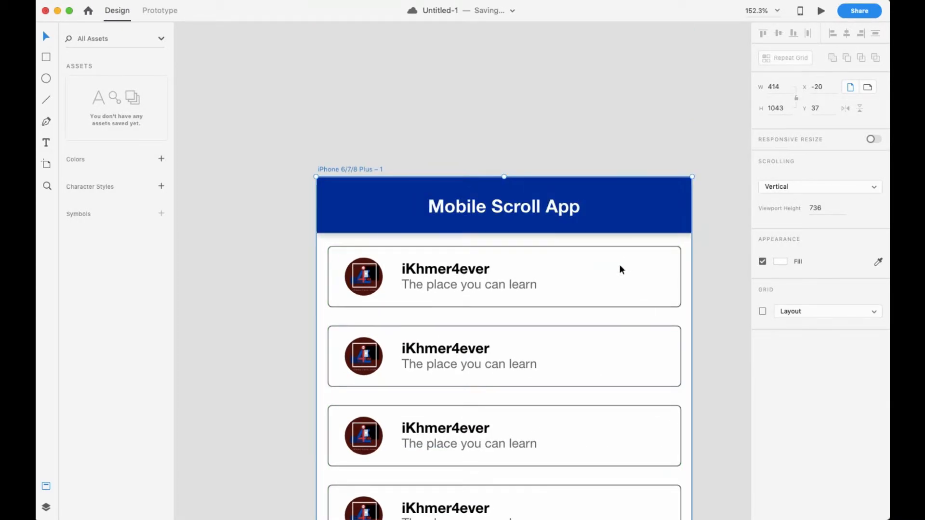
{"action": "left_click", "coordinate": [695, 218]}
Preview the screen, scroll the card list up and down to test vertical scrolling, and close the preview
{"action": "left_click", "coordinate": [820, 11]}
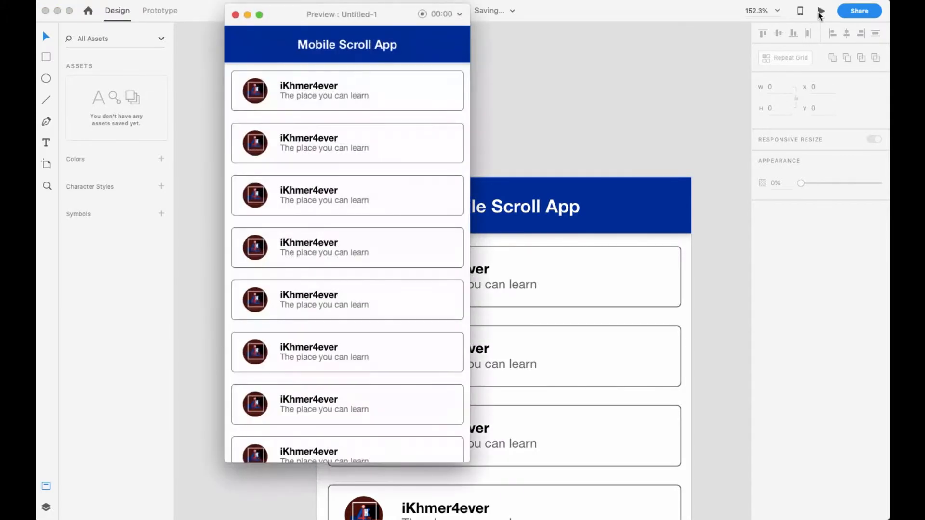
{"action": "scroll", "coordinate": [320, 293], "scroll_direction": "down", "scroll_amount": 5}
{"action": "scroll", "coordinate": [320, 293], "scroll_direction": "up", "scroll_amount": 5}
{"action": "scroll", "coordinate": [334, 219], "scroll_direction": "down", "scroll_amount": 3}
{"action": "scroll", "coordinate": [336, 219], "scroll_direction": "up", "scroll_amount": 3}
{"action": "scroll", "coordinate": [336, 220], "scroll_direction": "down", "scroll_amount": 3}
{"action": "scroll", "coordinate": [336, 219], "scroll_direction": "up", "scroll_amount": 3}
{"action": "scroll", "coordinate": [336, 220], "scroll_direction": "down", "scroll_amount": 3}
{"action": "scroll", "coordinate": [335, 219], "scroll_direction": "up", "scroll_amount": 3}
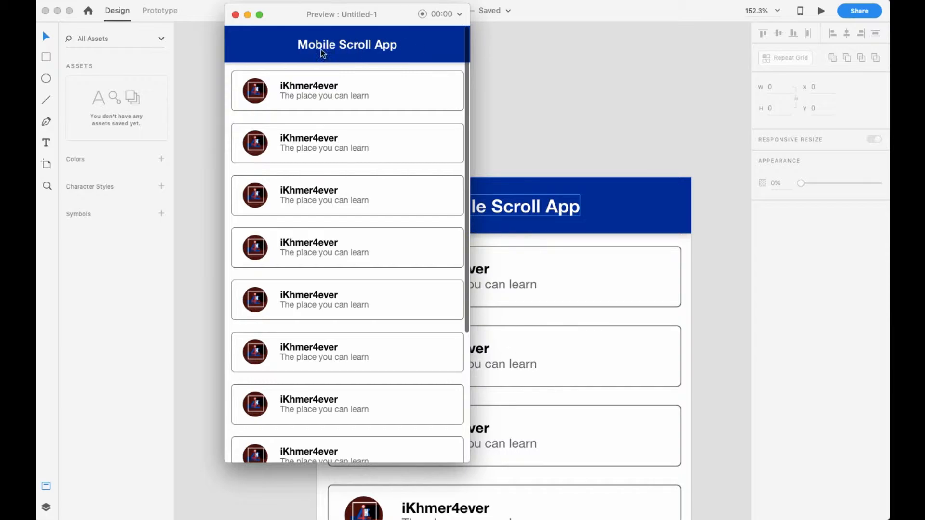
{"action": "scroll", "coordinate": [384, 145], "scroll_direction": "down", "scroll_amount": 3}
{"action": "scroll", "coordinate": [384, 148], "scroll_direction": "down", "scroll_amount": 1}
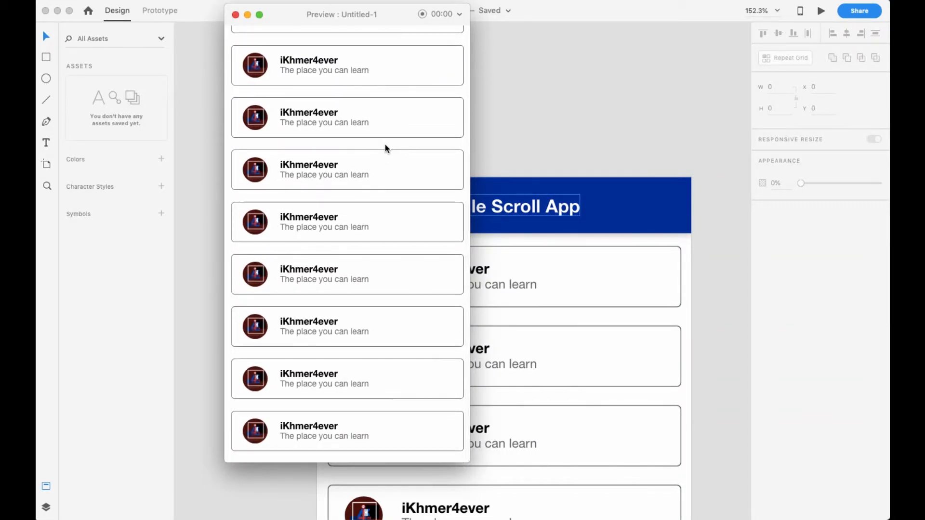
{"action": "scroll", "coordinate": [384, 143], "scroll_direction": "up", "scroll_amount": 5}
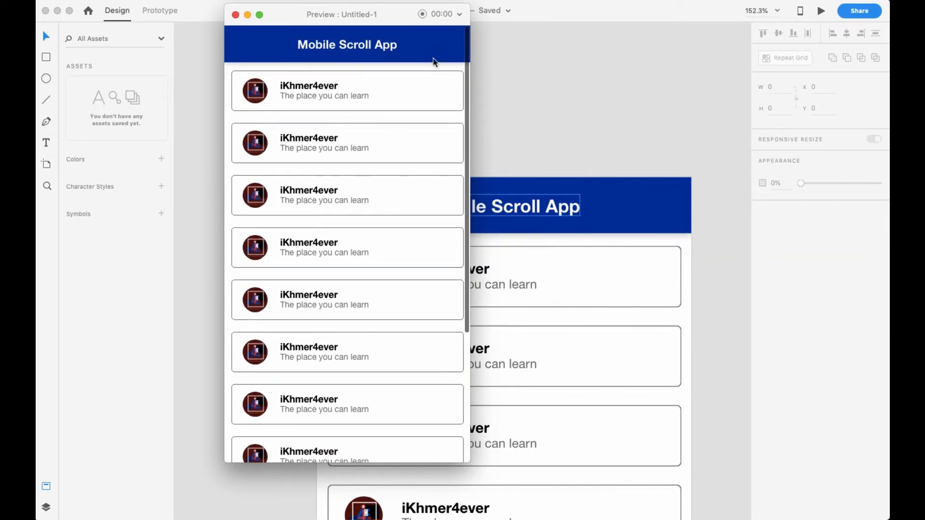
{"action": "scroll", "coordinate": [428, 107], "scroll_direction": "down", "scroll_amount": 2}
{"action": "scroll", "coordinate": [428, 107], "scroll_direction": "up", "scroll_amount": 2}
{"action": "left_click", "coordinate": [236, 15]}
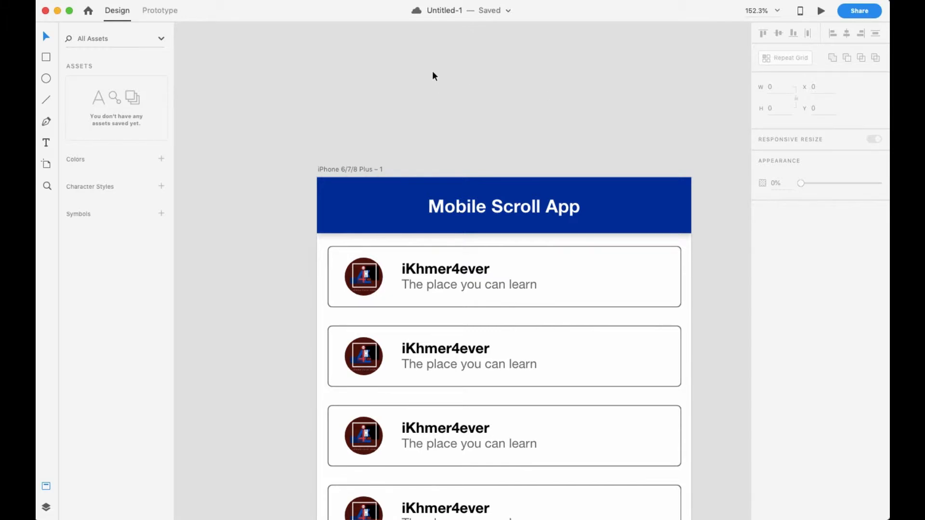
Group the blue header rectangle with the "Mobile Scroll App" title and fix the group's position when scrolling
{"action": "scroll", "coordinate": [435, 70], "scroll_direction": "down", "scroll_amount": 1}
{"action": "scroll", "coordinate": [435, 70], "scroll_direction": "right", "scroll_amount": 2}
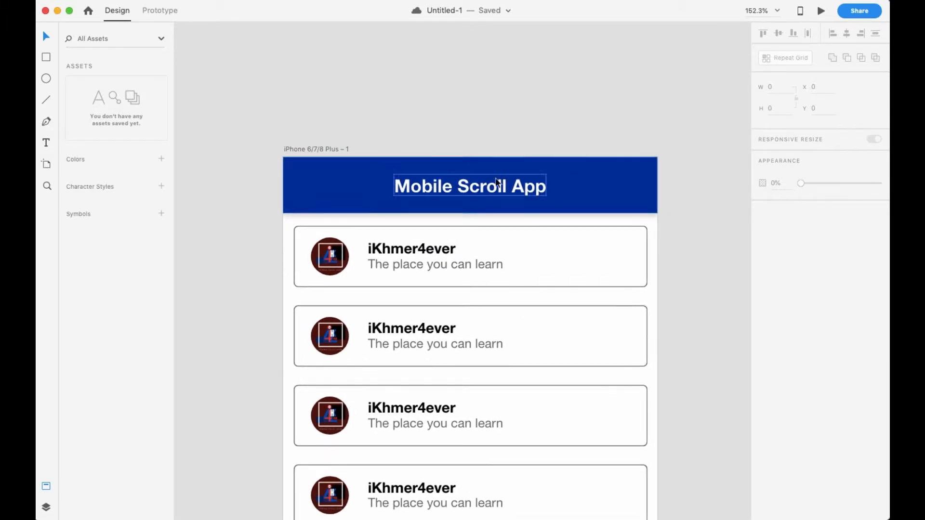
{"action": "left_click", "coordinate": [619, 171]}
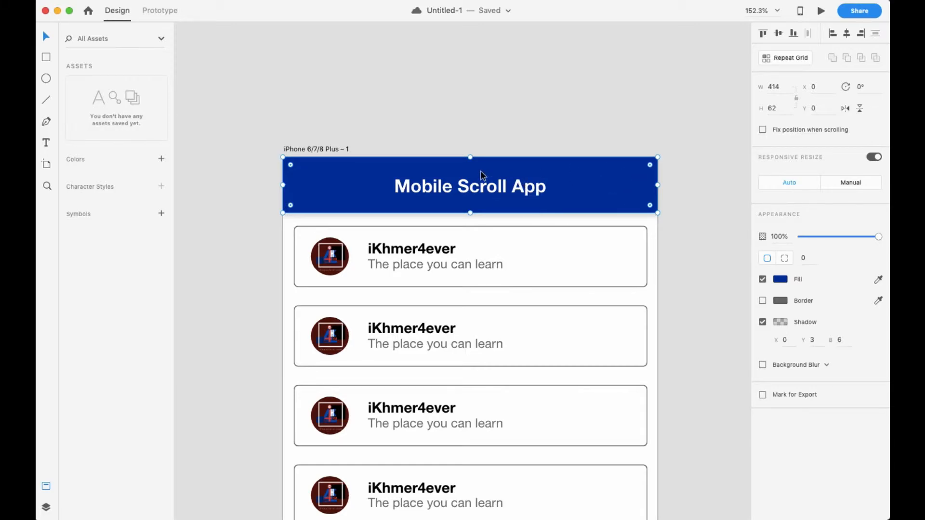
{"action": "left_click", "coordinate": [481, 192], "text": "shift"}
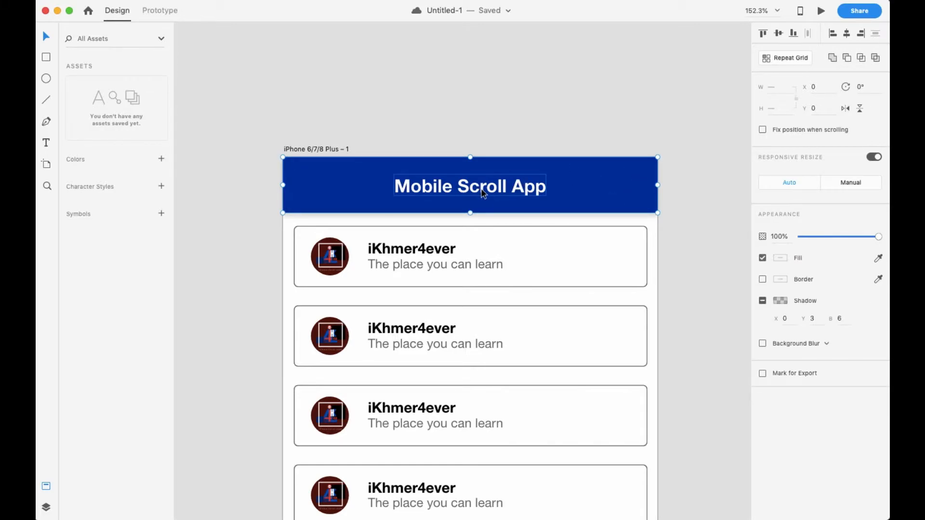
{"action": "right_click", "coordinate": [508, 189]}
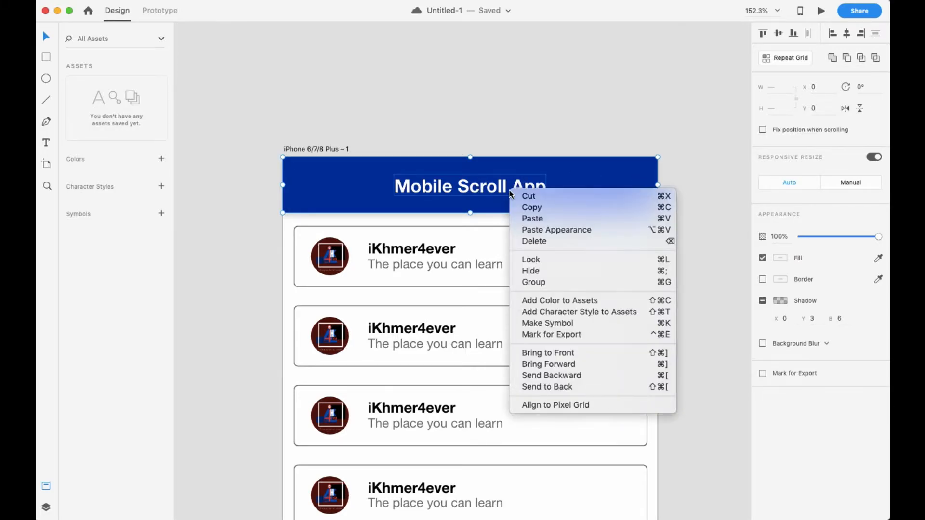
{"action": "left_click", "coordinate": [562, 284]}
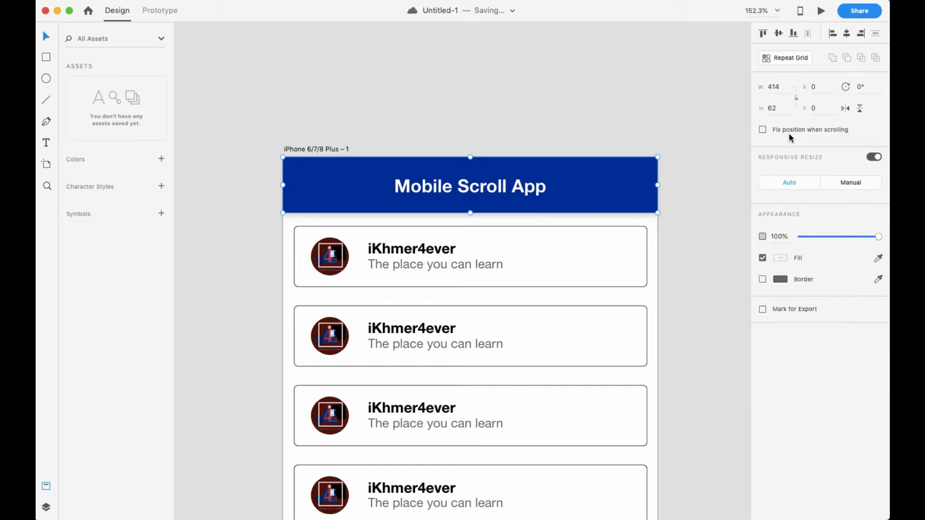
{"action": "left_click", "coordinate": [486, 119]}
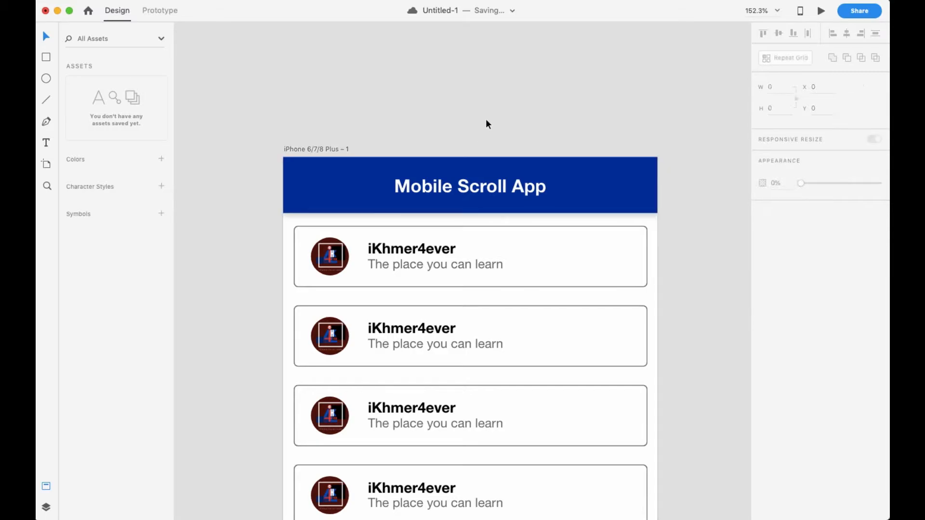
Preview the screen, scroll the cards repeatedly to check how the fixed header behaves, and close the preview
{"action": "scroll", "coordinate": [525, 253], "scroll_direction": "down", "scroll_amount": 3}
{"action": "scroll", "coordinate": [530, 261], "scroll_direction": "up", "scroll_amount": 5}
{"action": "scroll", "coordinate": [530, 261], "scroll_direction": "down", "scroll_amount": 5}
{"action": "left_click", "coordinate": [821, 11]}
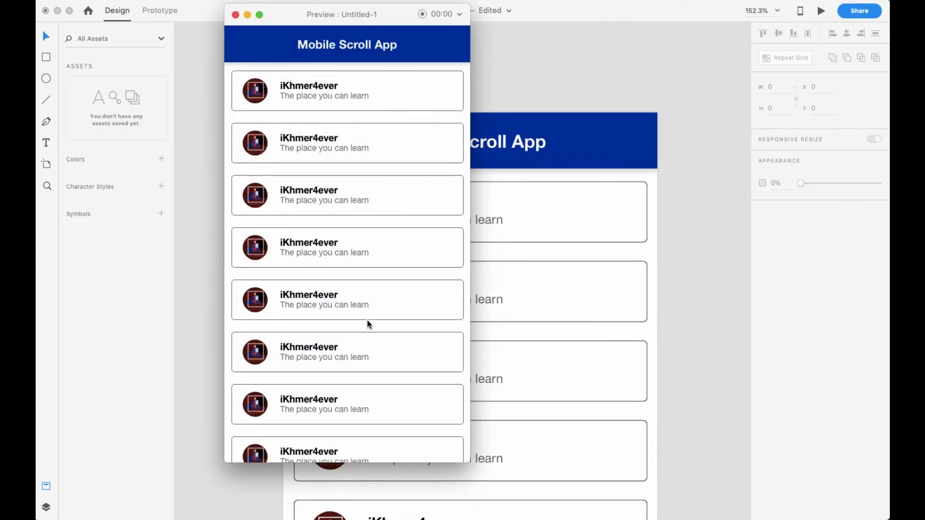
{"action": "scroll", "coordinate": [368, 323], "scroll_direction": "down", "scroll_amount": 3}
{"action": "scroll", "coordinate": [368, 324], "scroll_direction": "up", "scroll_amount": 3}
{"action": "scroll", "coordinate": [367, 324], "scroll_direction": "down", "scroll_amount": 3}
{"action": "scroll", "coordinate": [368, 324], "scroll_direction": "up", "scroll_amount": 3}
{"action": "scroll", "coordinate": [334, 56], "scroll_direction": "down", "scroll_amount": 3}
{"action": "scroll", "coordinate": [345, 98], "scroll_direction": "up", "scroll_amount": 3}
{"action": "scroll", "coordinate": [347, 89], "scroll_direction": "down", "scroll_amount": 3}
{"action": "scroll", "coordinate": [348, 85], "scroll_direction": "up", "scroll_amount": 3}
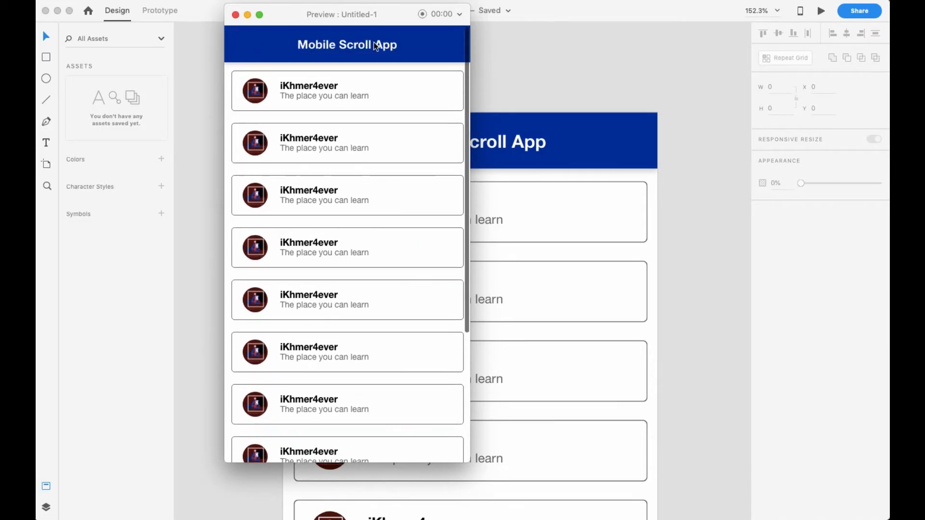
{"action": "scroll", "coordinate": [334, 50], "scroll_direction": "down", "scroll_amount": 3}
{"action": "scroll", "coordinate": [338, 106], "scroll_direction": "up", "scroll_amount": 3}
{"action": "scroll", "coordinate": [377, 103], "scroll_direction": "up", "scroll_amount": 3}
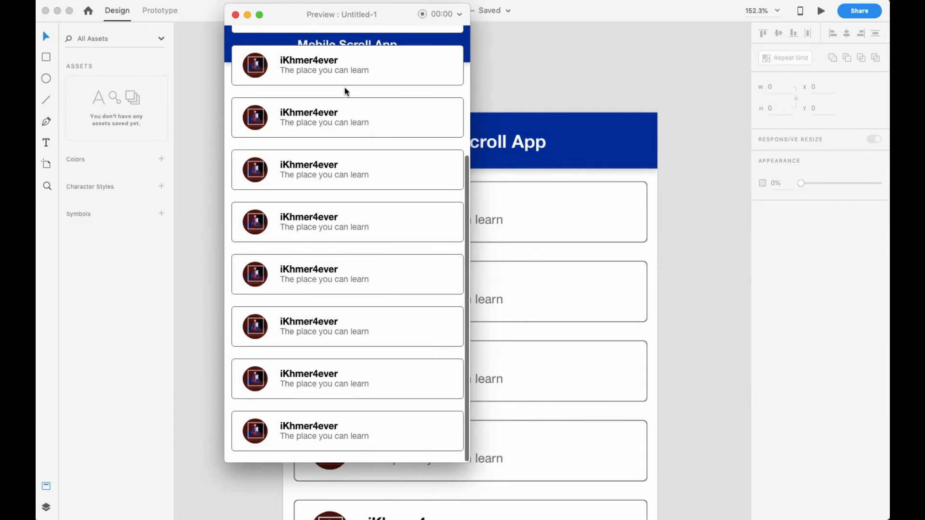
{"action": "scroll", "coordinate": [399, 79], "scroll_direction": "down", "scroll_amount": 3}
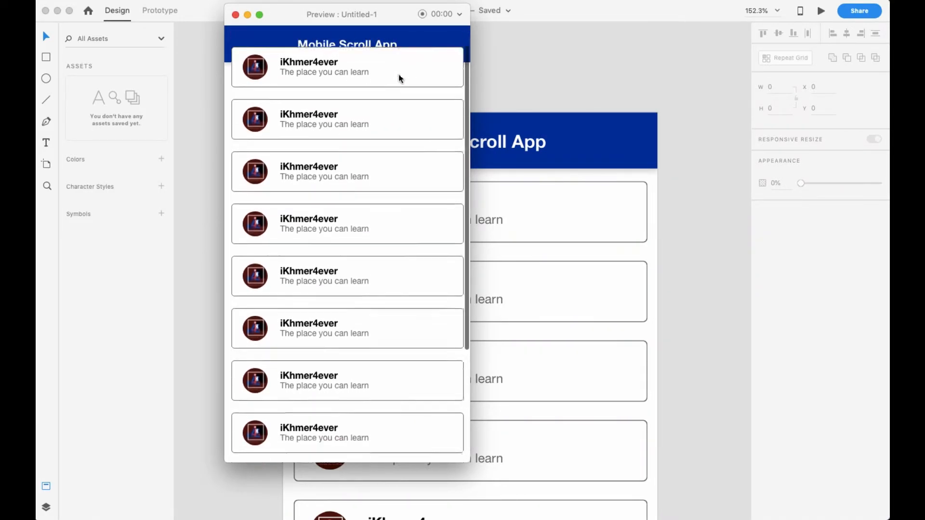
{"action": "scroll", "coordinate": [397, 70], "scroll_direction": "up", "scroll_amount": 3}
{"action": "left_click", "coordinate": [236, 14]}
Move the cards' Repeat Grid 2 below the header's Group 2 in the artboard's layer order
{"action": "scroll", "coordinate": [543, 102], "scroll_direction": "down", "scroll_amount": 1}
{"action": "scroll", "coordinate": [543, 103], "scroll_direction": "up", "scroll_amount": 4}
{"action": "scroll", "coordinate": [562, 99], "scroll_direction": "down", "scroll_amount": 4}
{"action": "left_click", "coordinate": [562, 99]}
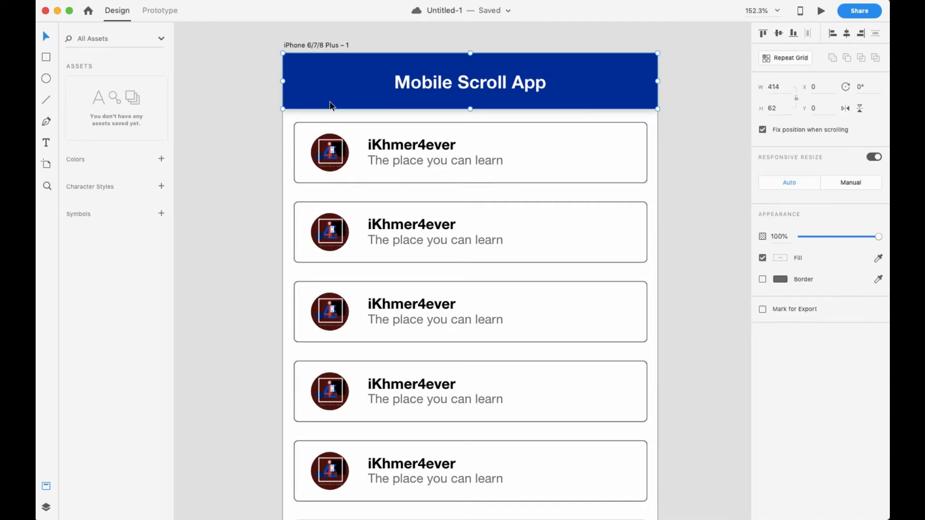
{"action": "left_click", "coordinate": [46, 509]}
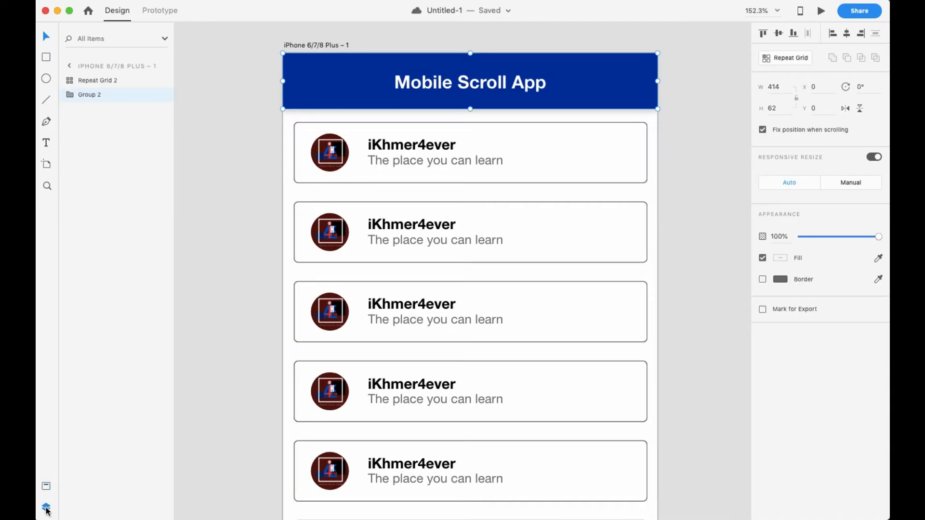
{"action": "left_click", "coordinate": [87, 82]}
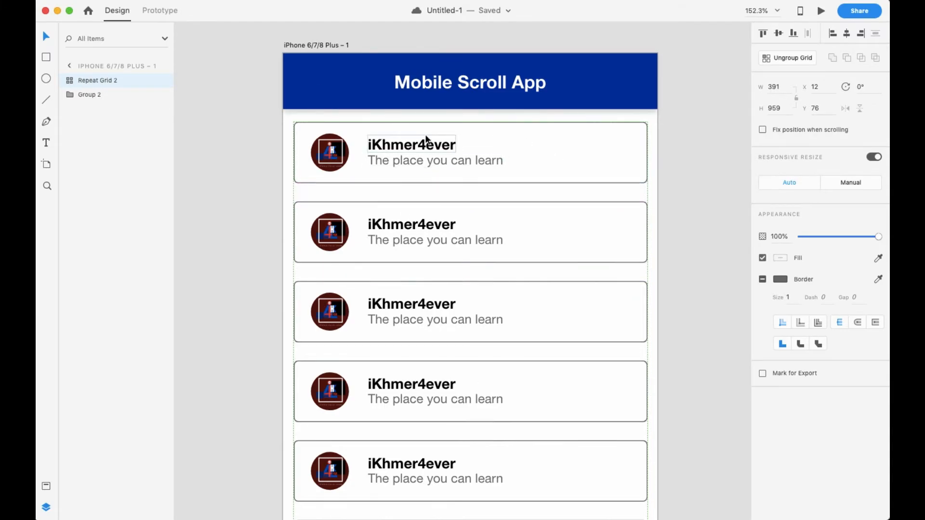
{"action": "left_click_drag", "start_coordinate": [83, 81], "coordinate": [82, 99]}
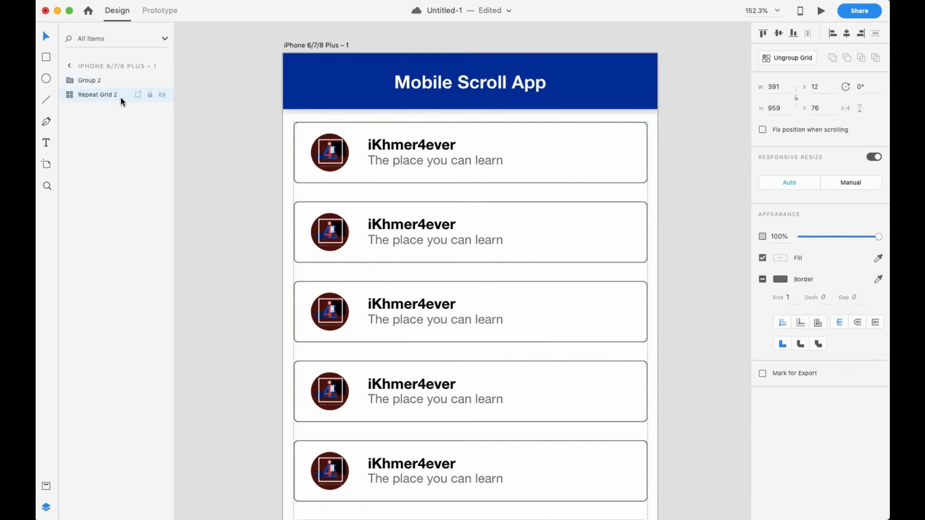
{"action": "left_click", "coordinate": [708, 49]}
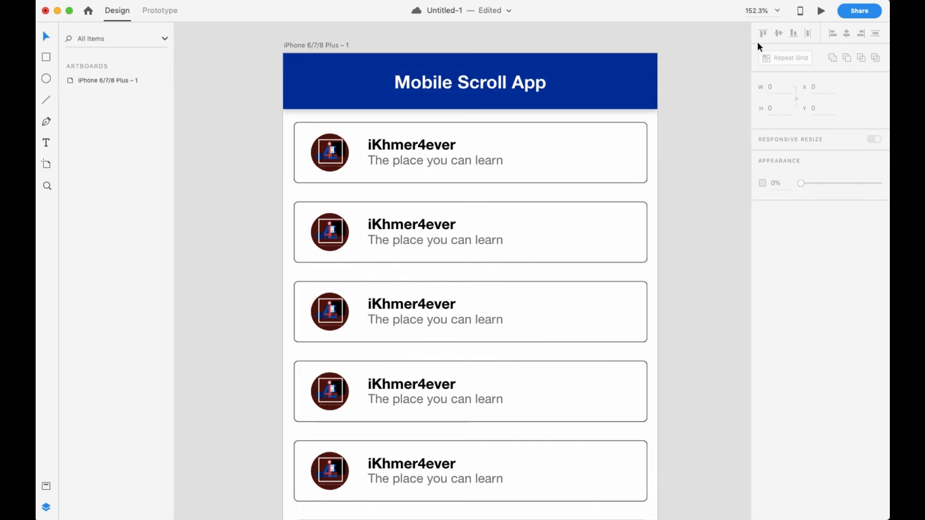
Preview the screen again and scroll the cards up and down to check their stacking against the header
{"action": "left_click", "coordinate": [821, 12]}
{"action": "scroll", "coordinate": [389, 264], "scroll_direction": "down", "scroll_amount": 3}
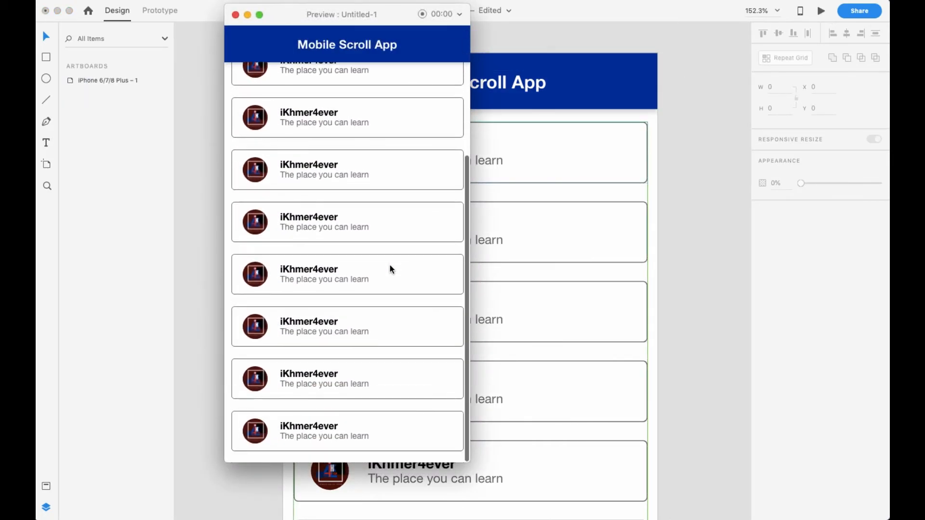
{"action": "scroll", "coordinate": [389, 269], "scroll_direction": "up", "scroll_amount": 1}
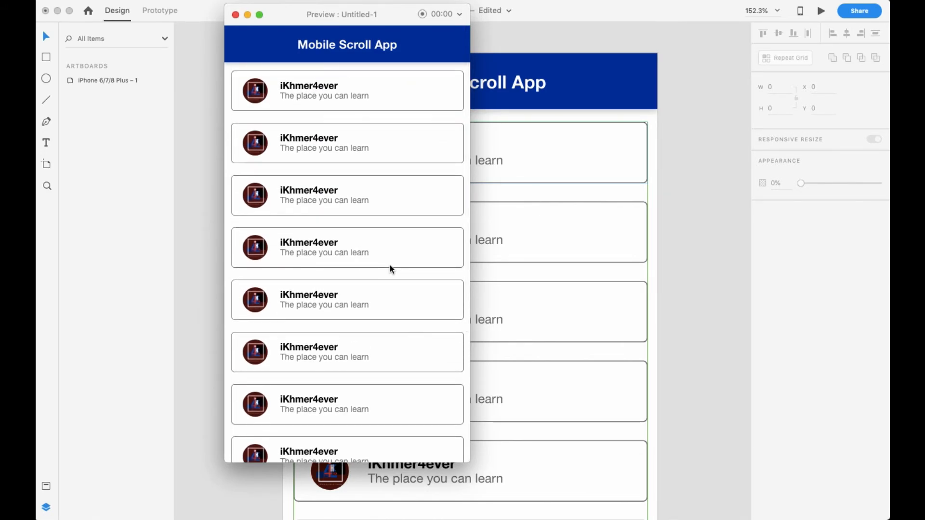
{"action": "scroll", "coordinate": [389, 269], "scroll_direction": "down", "scroll_amount": 1}
{"action": "scroll", "coordinate": [390, 265], "scroll_direction": "up", "scroll_amount": 2}
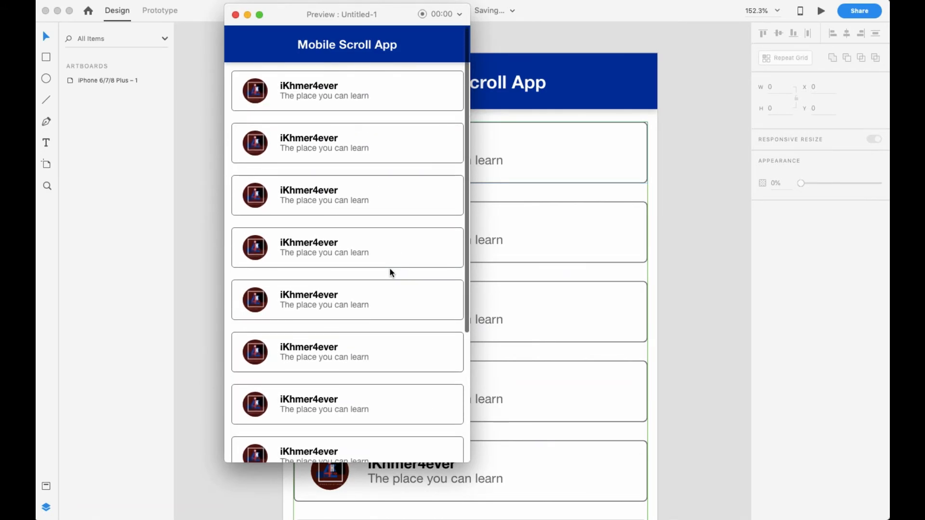
{"action": "scroll", "coordinate": [390, 270], "scroll_direction": "down", "scroll_amount": 1}
{"action": "scroll", "coordinate": [390, 267], "scroll_direction": "up", "scroll_amount": 1}
{"action": "scroll", "coordinate": [391, 269], "scroll_direction": "down", "scroll_amount": 1}
{"action": "scroll", "coordinate": [390, 266], "scroll_direction": "up", "scroll_amount": 1}
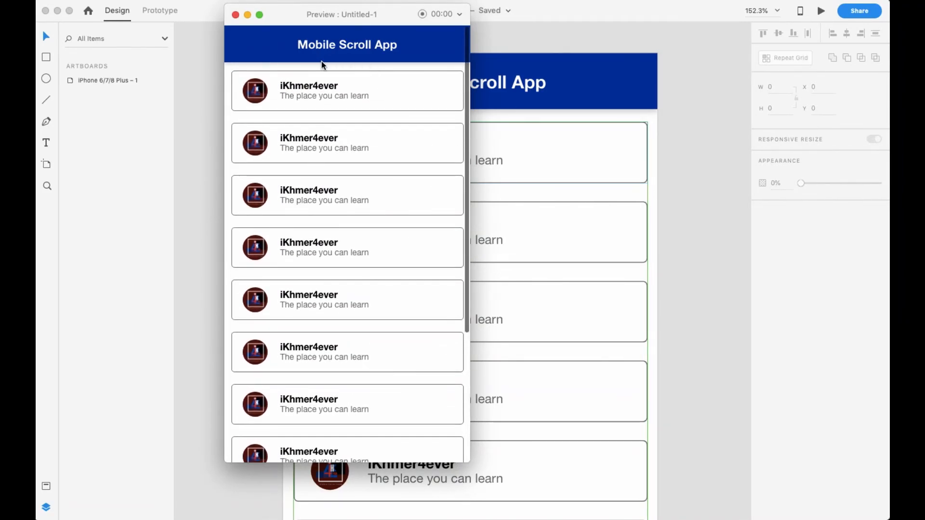